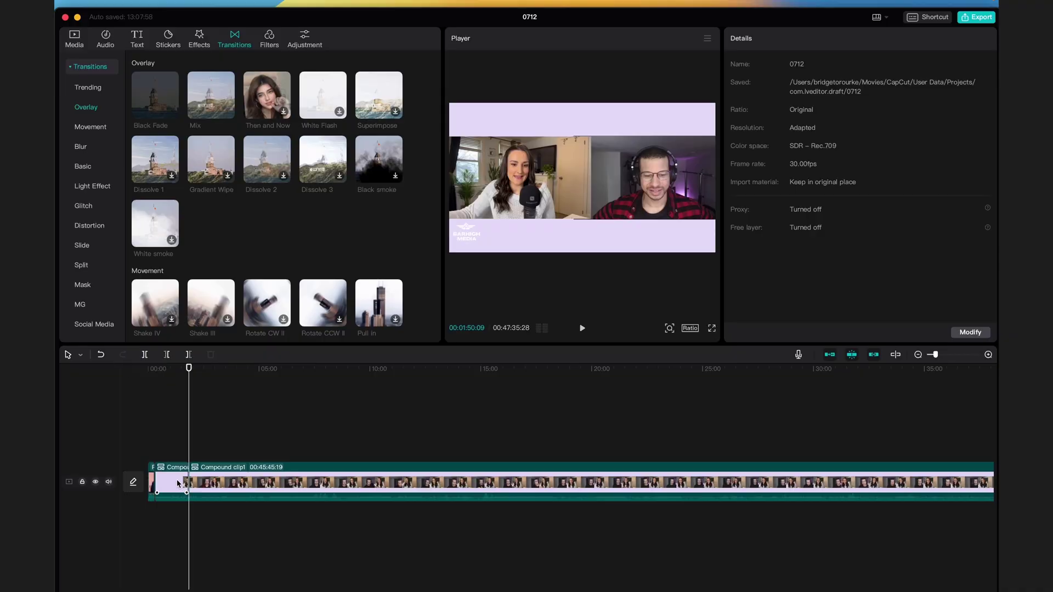
Open the Barhigh Media Podcast folder and look through the episode template's Project Files and Content folders
click(178, 483)
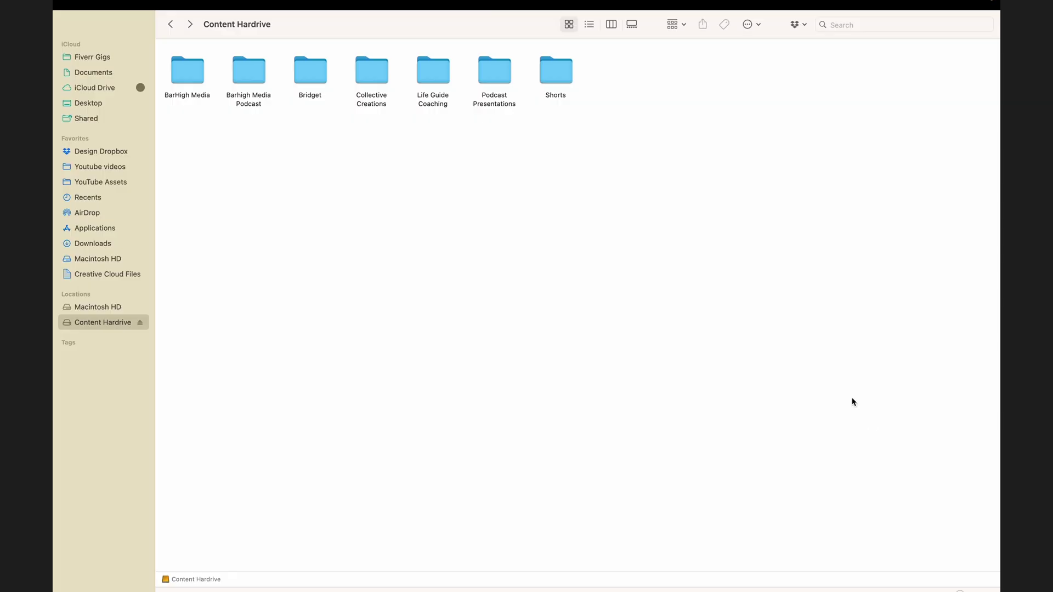
double_click(251, 61)
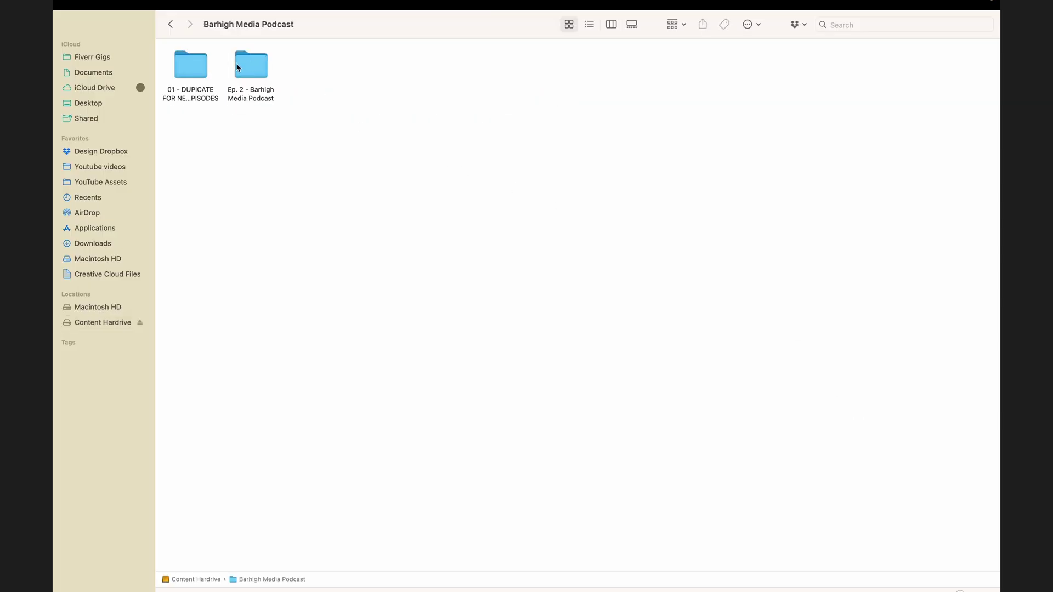
click(184, 72)
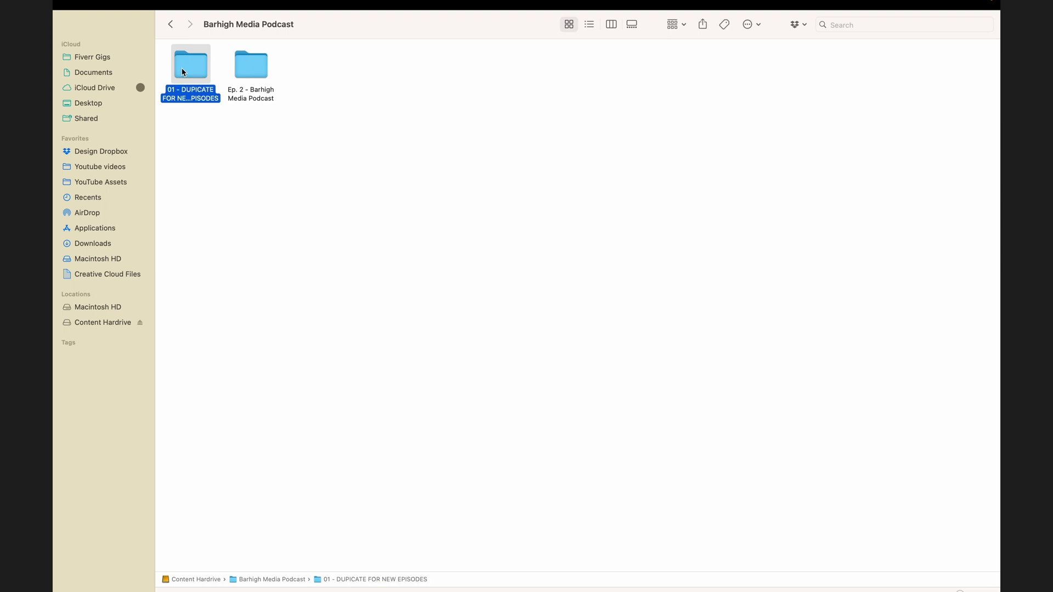
double_click(184, 72)
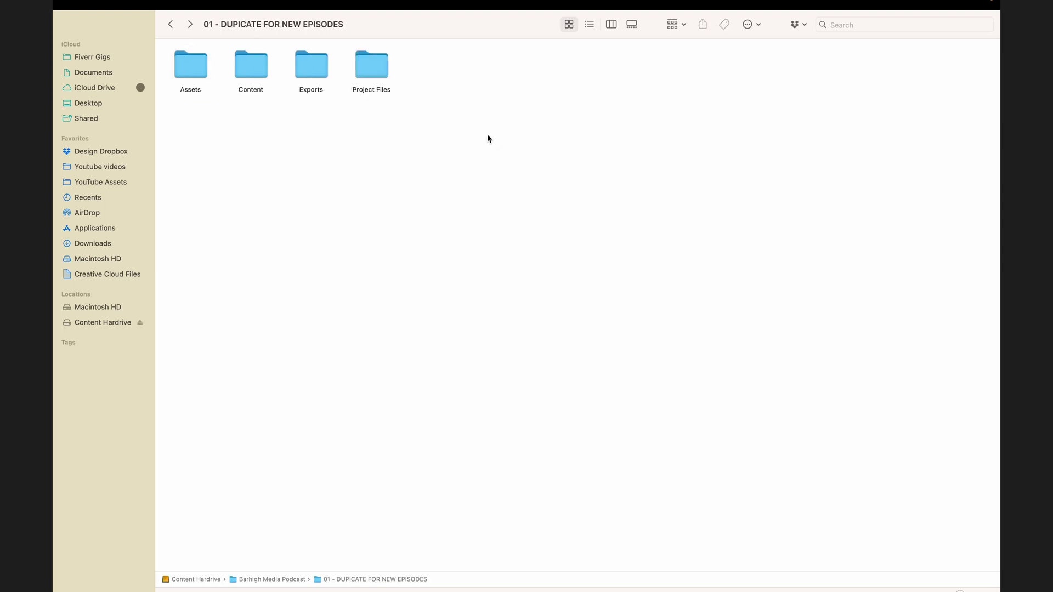
double_click(370, 64)
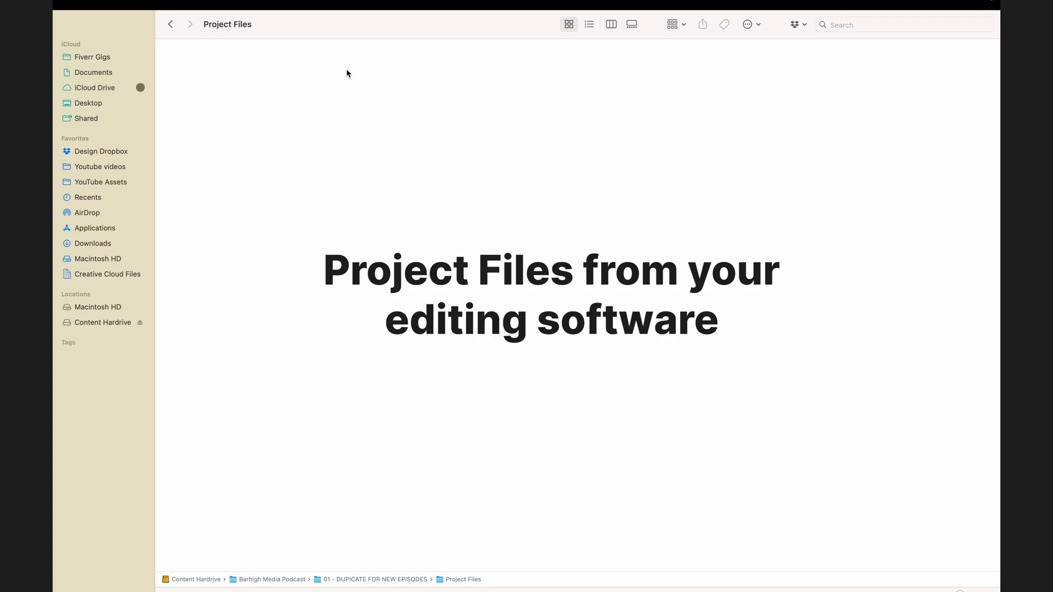
key(super+bracketleft)
double_click(242, 76)
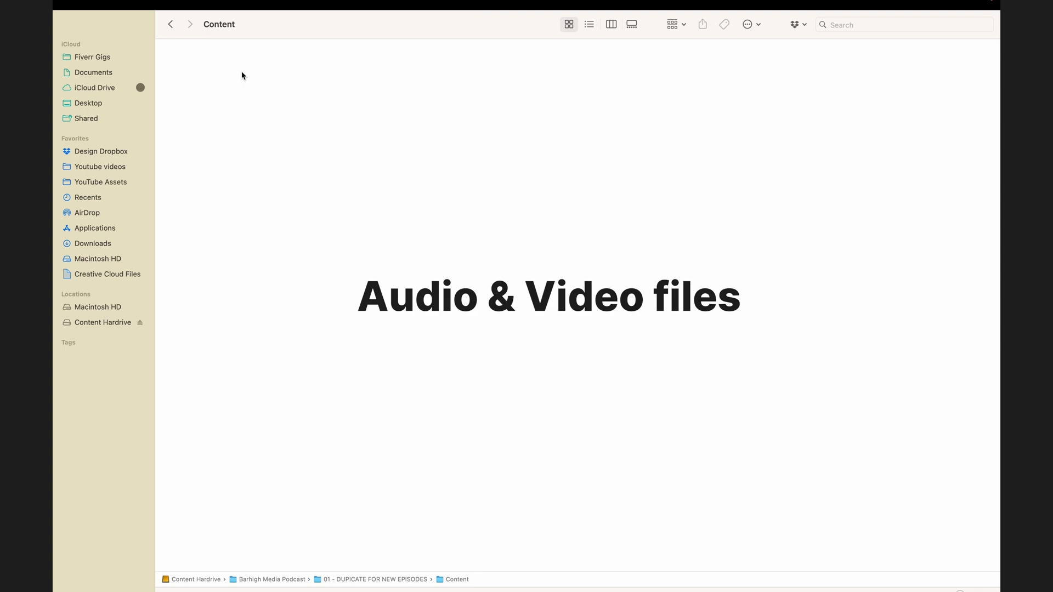
Check the template's Assets and Exports folders, then open Ep. 2 - Barhigh Media Podcast > Content
click(175, 28)
double_click(190, 77)
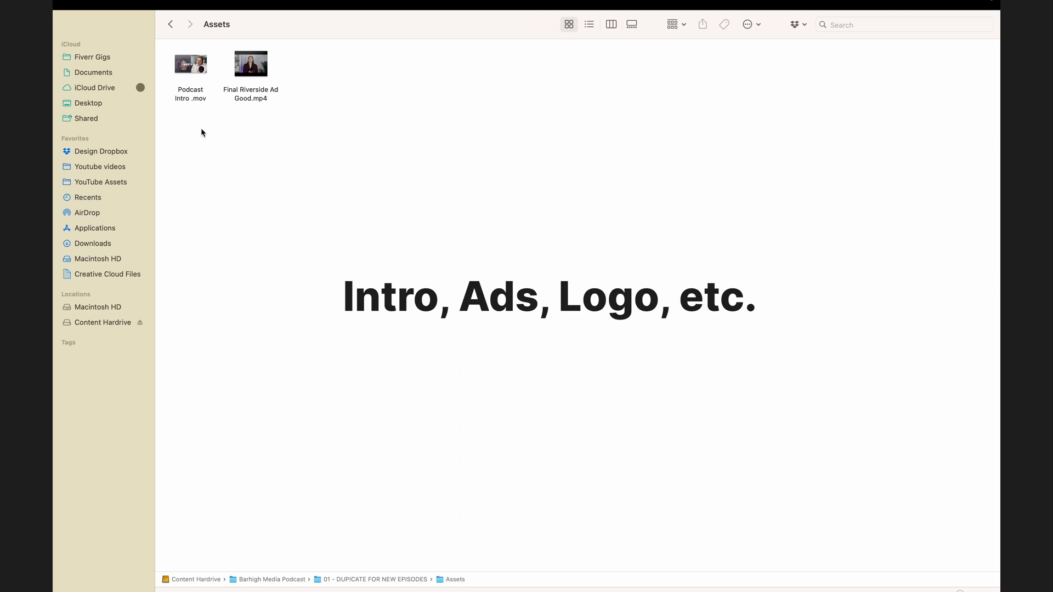
click(169, 24)
double_click(311, 60)
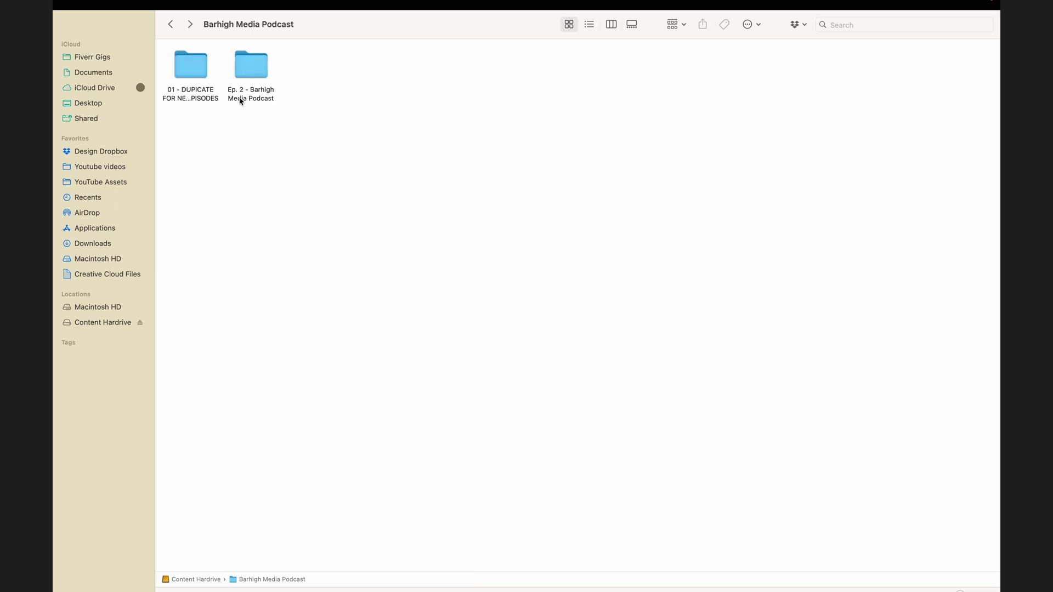
double_click(251, 100)
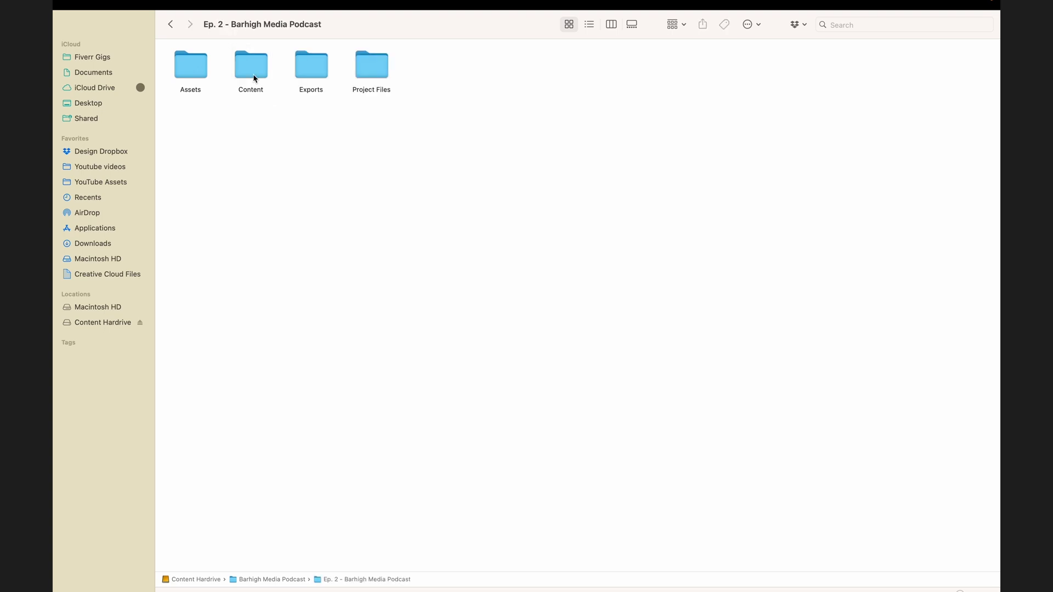
double_click(256, 78)
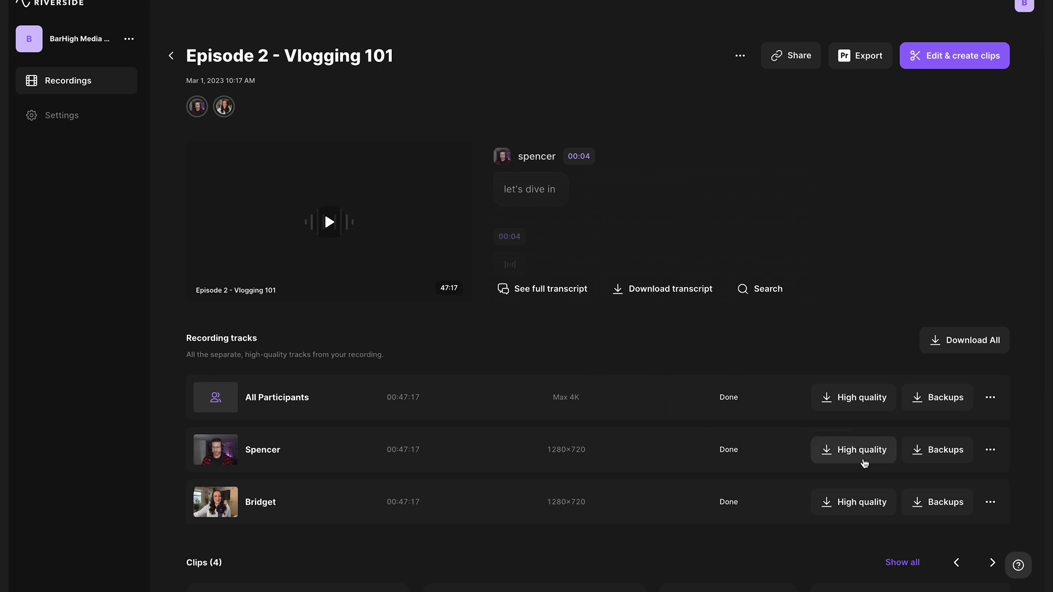
Download Spencer's and Bridget's tracks as high-quality raw video
click(862, 461)
click(860, 299)
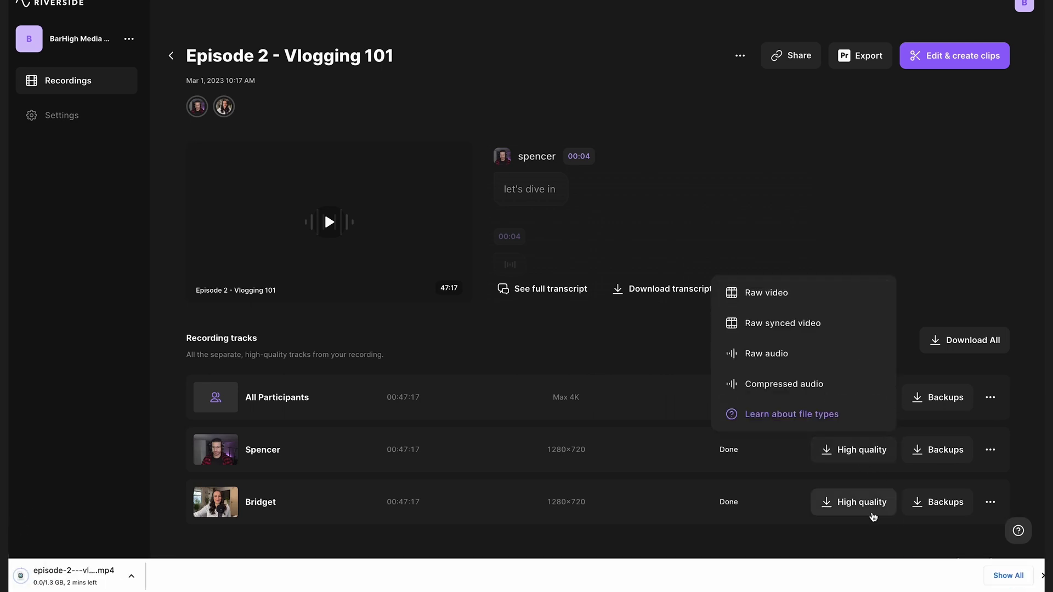
click(872, 503)
click(818, 346)
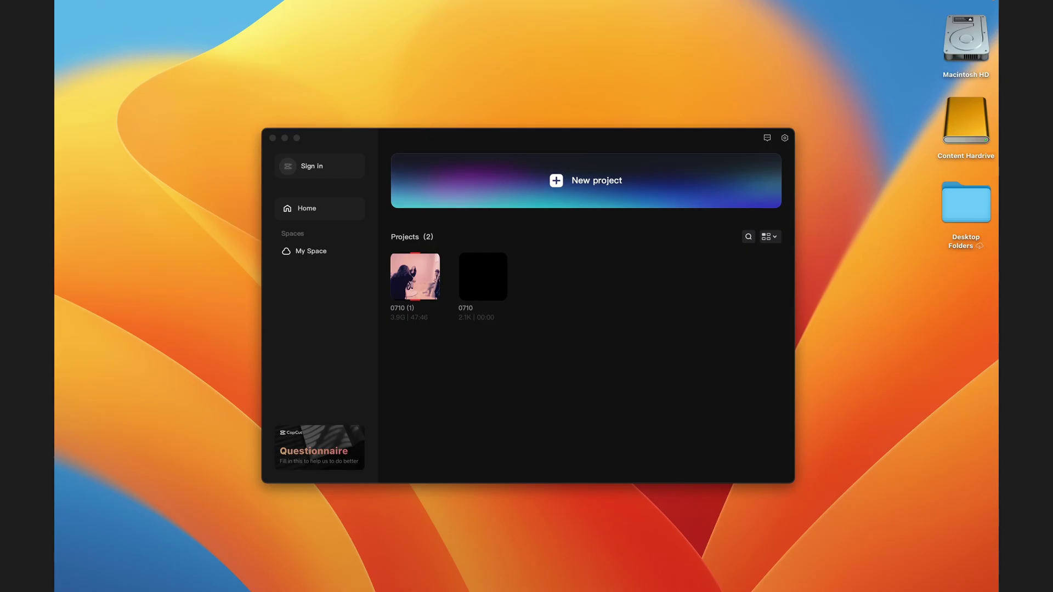
Create a new project and import Bridget_Audio.wav plus the other episode recordings from Content Hardrive
click(574, 198)
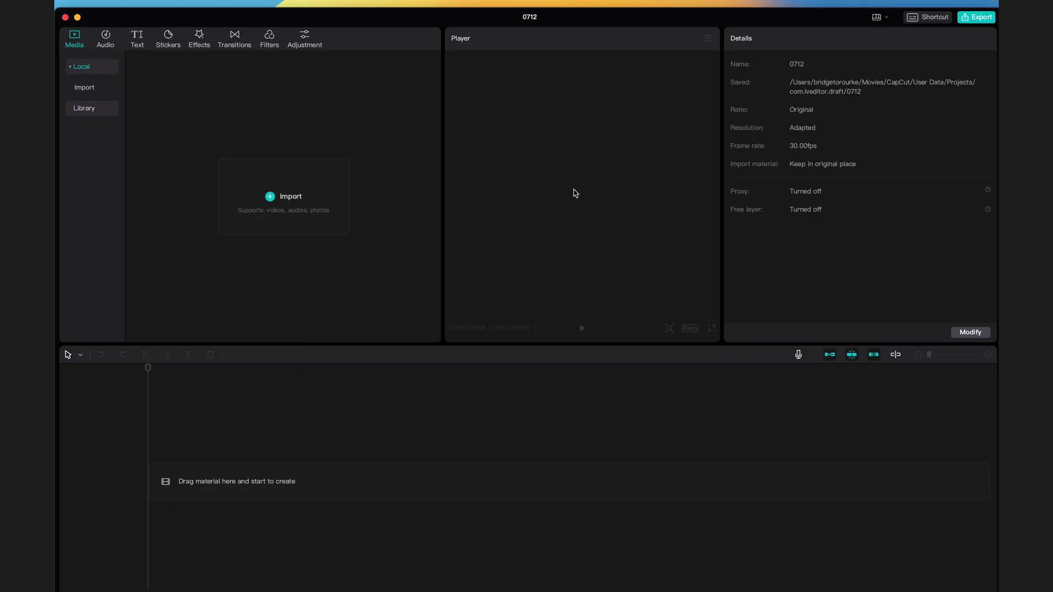
click(260, 182)
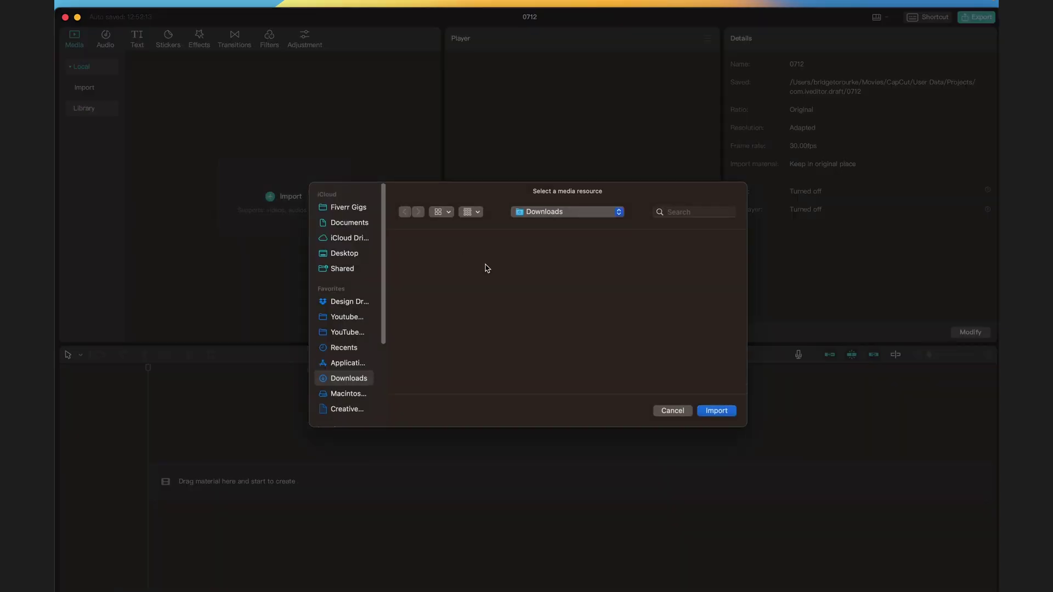
scroll(387, 275, down, 5)
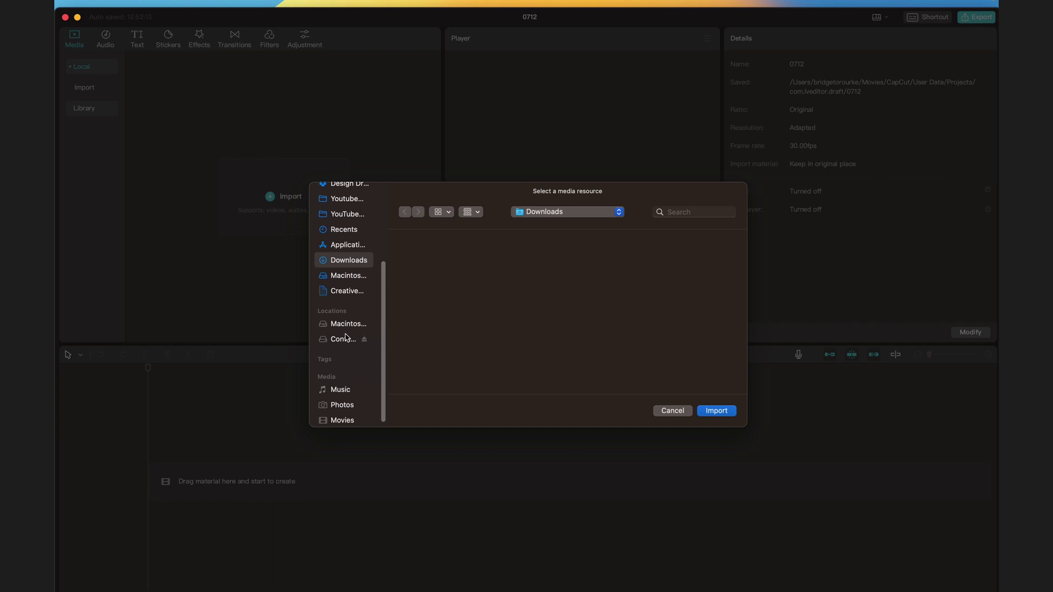
click(352, 339)
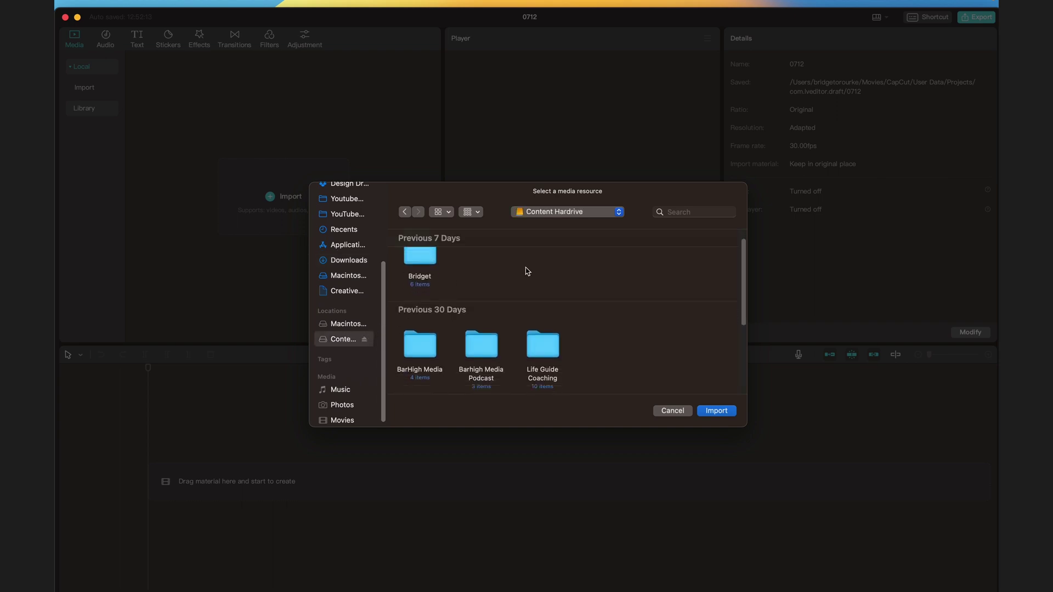
scroll(488, 332, down, 2)
double_click(487, 330)
double_click(422, 269)
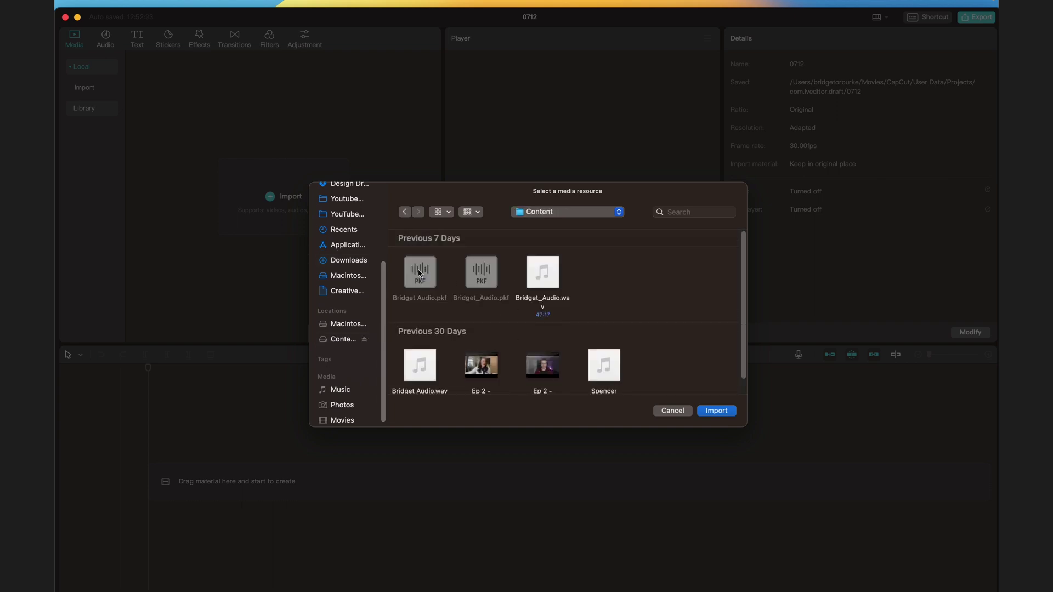
click(542, 257)
shift+click(605, 378)
click(715, 411)
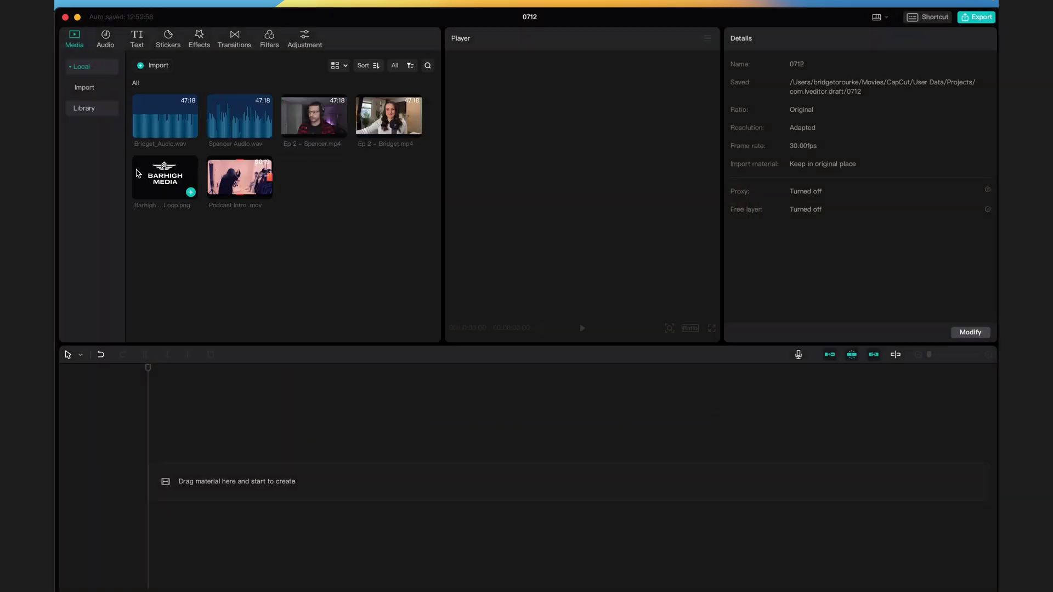
Place Ep 2 - Bridget.mp4 at the timeline start with Bridget_Audio.wav on a track below it
mouse_move(387, 130)
drag(386, 130, 184, 498)
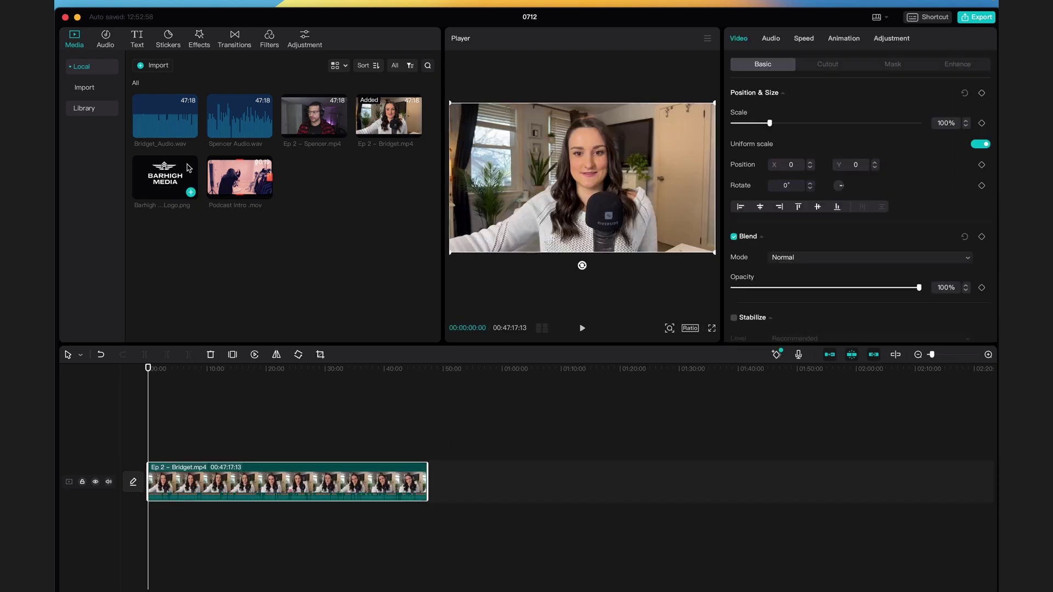
drag(186, 132, 146, 534)
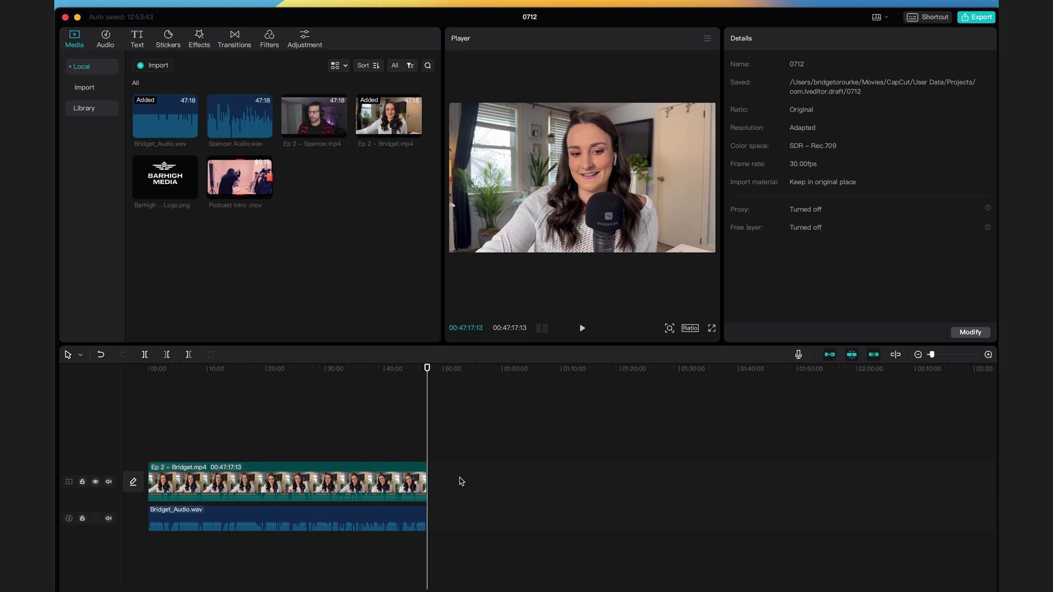
click(348, 482)
Sync Bridget's video with Bridget_Audio.wav, then extract and delete the video's camera audio
shift+click(349, 519)
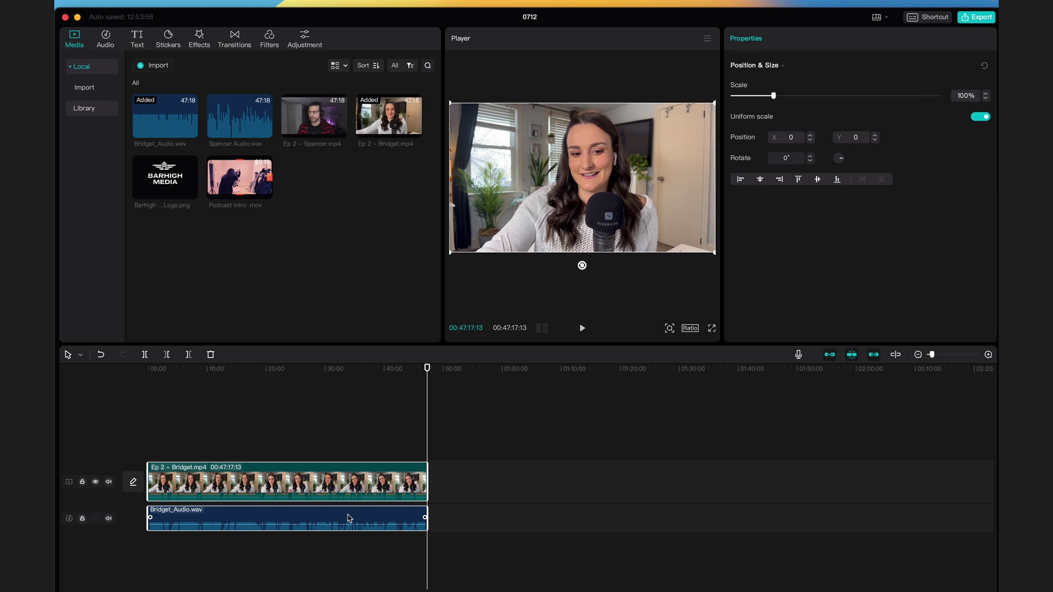
right_click(349, 519)
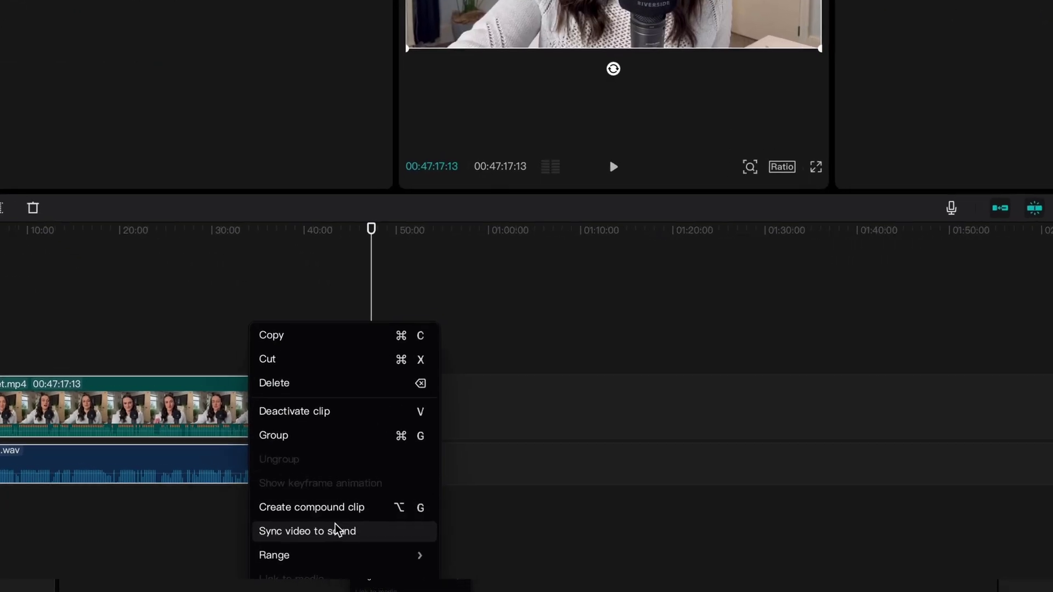
click(371, 535)
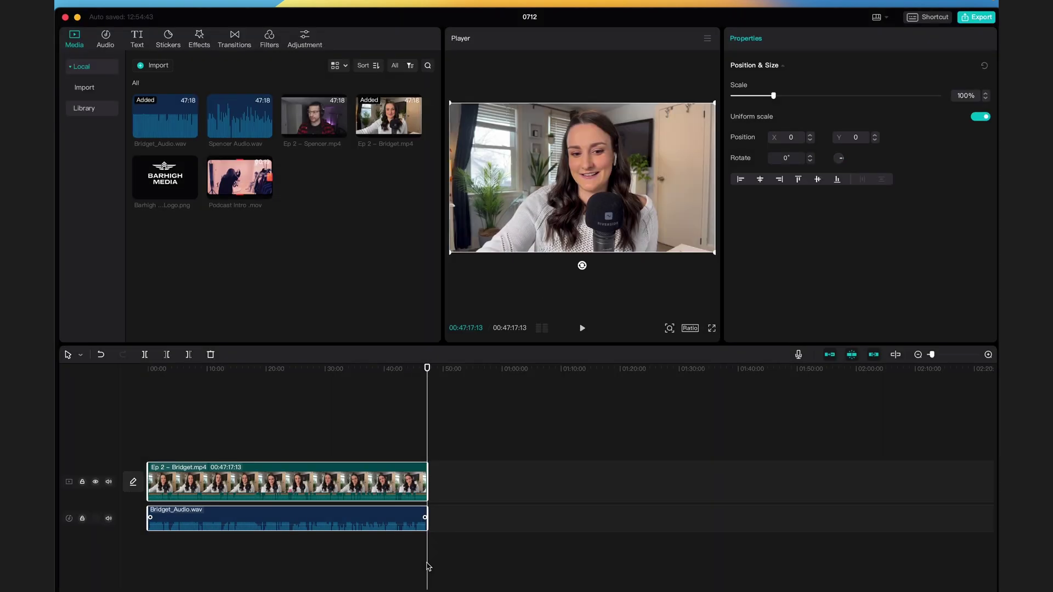
click(473, 479)
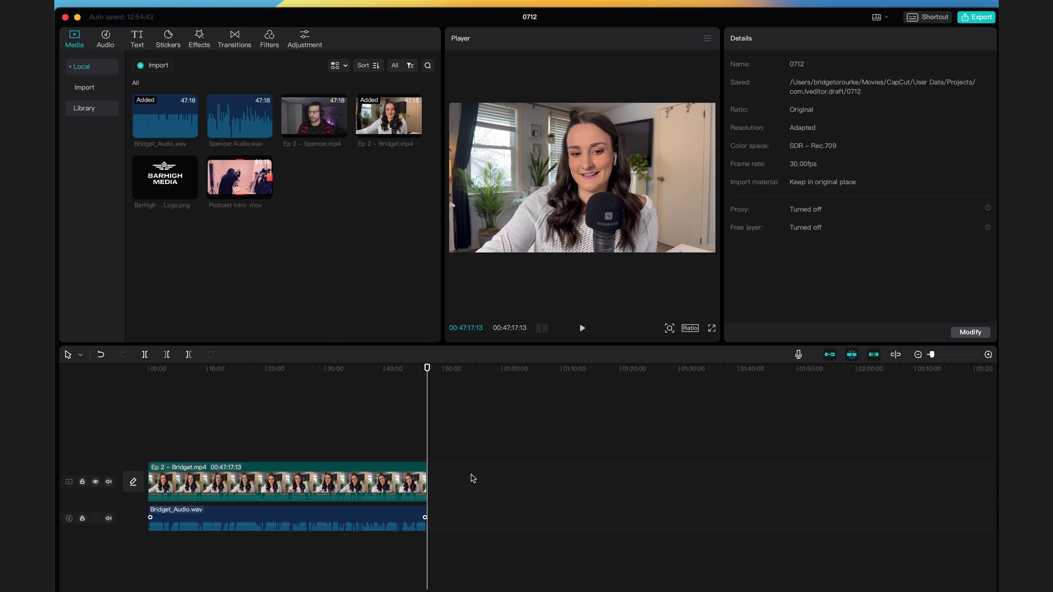
click(335, 482)
right_click(340, 482)
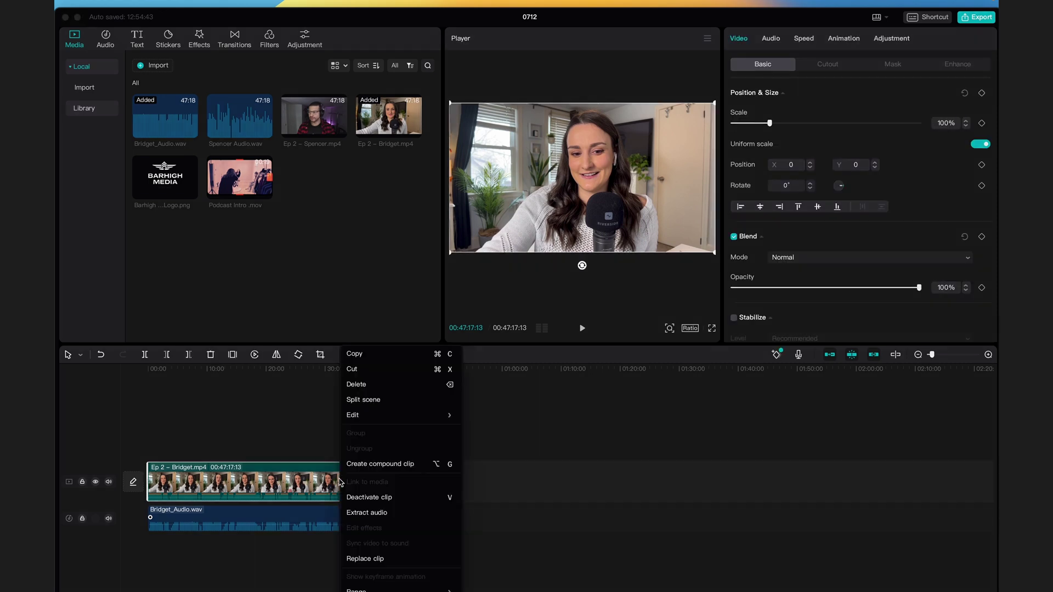
click(383, 515)
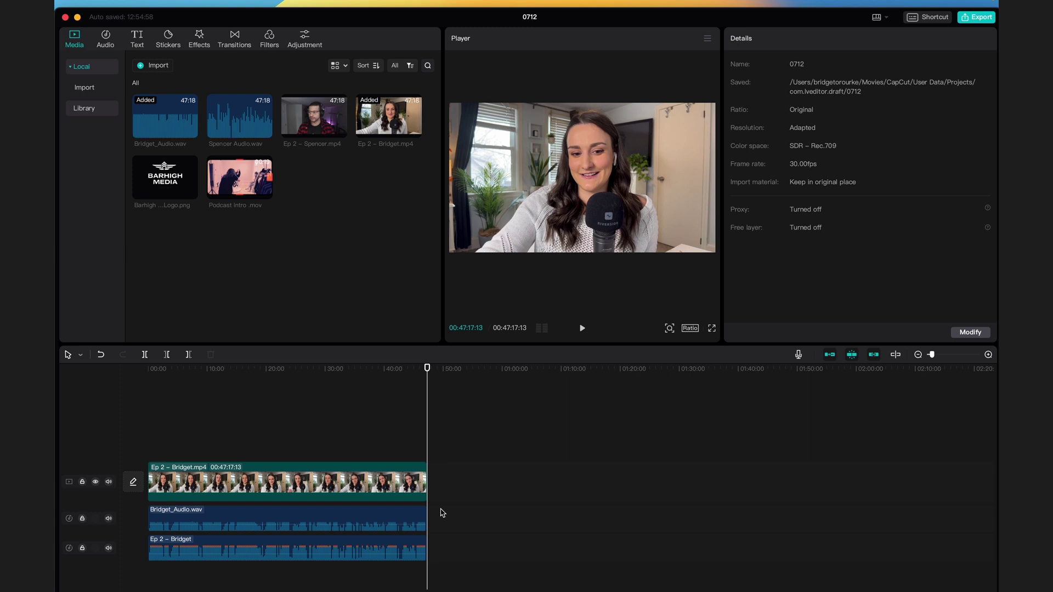
click(396, 545)
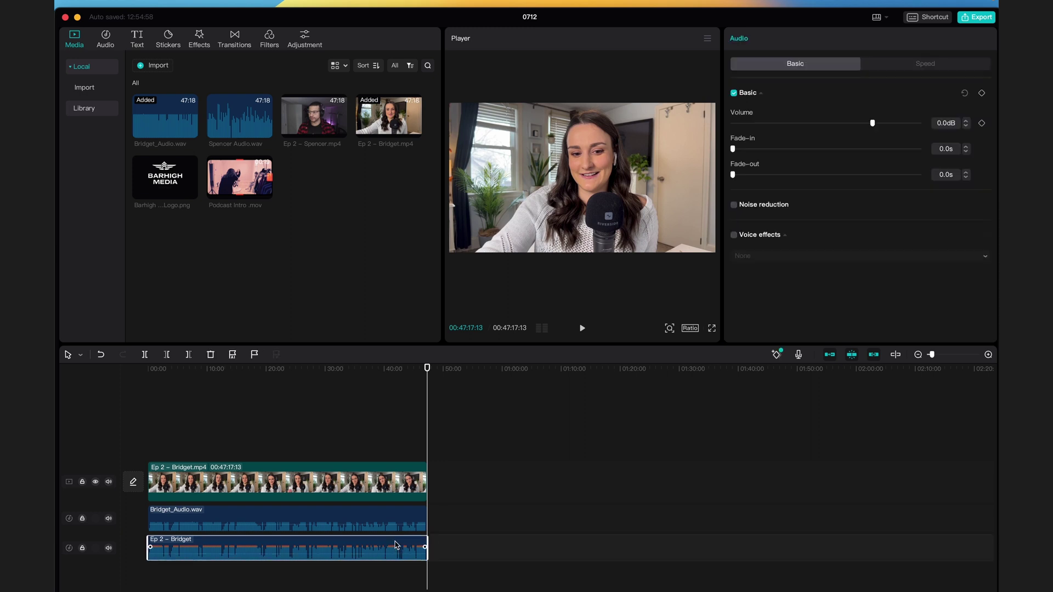
key(Delete)
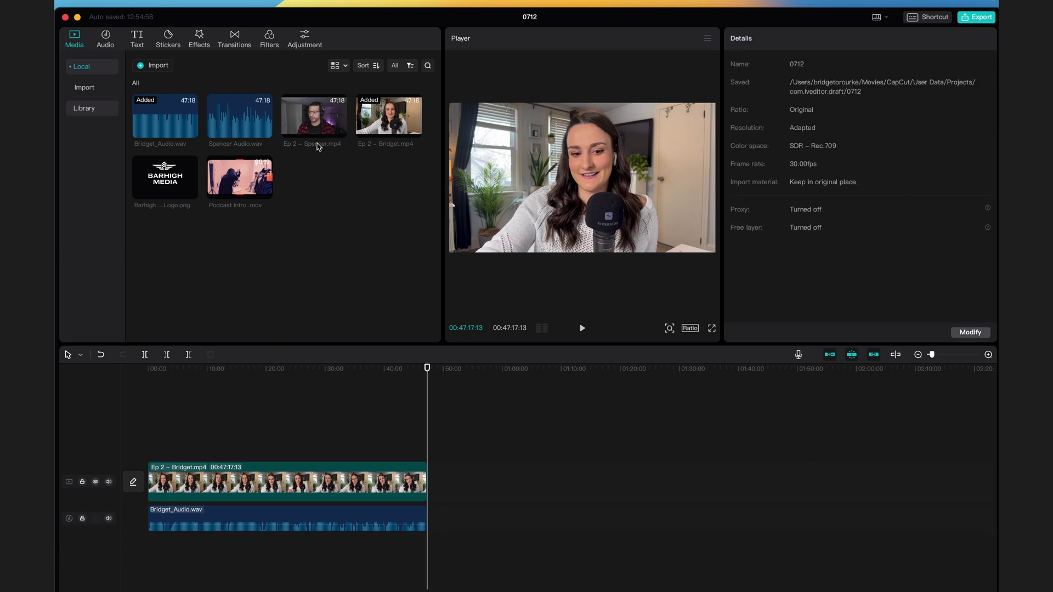
Add Spencer's video and audio, sync them to the tracks, and delete Spencer's camera audio
drag(316, 146, 274, 434)
right_click(275, 433)
click(349, 565)
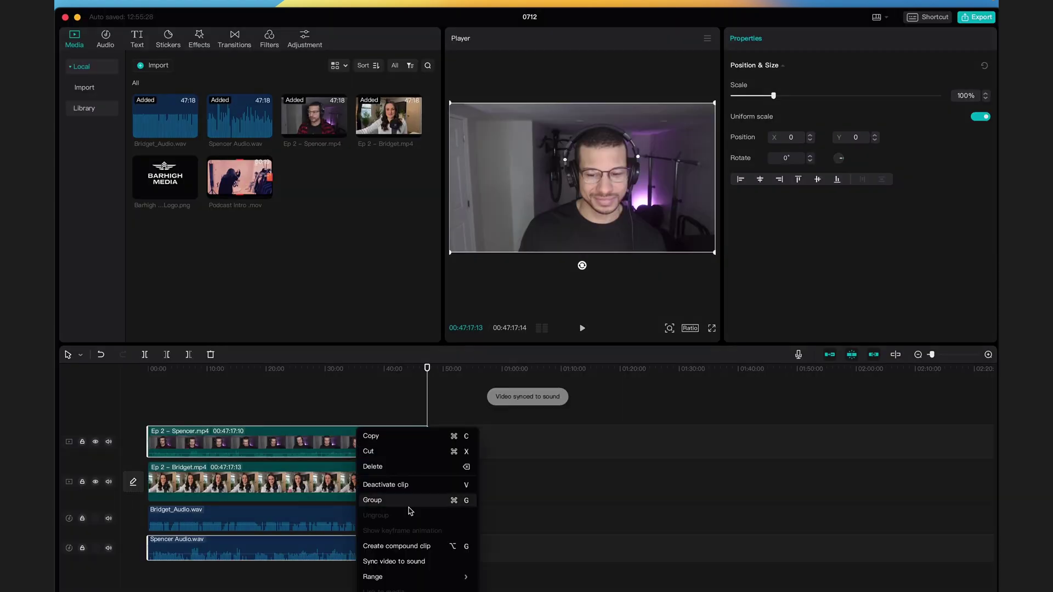
right_click(384, 439)
click(379, 554)
click(371, 555)
key(Delete)
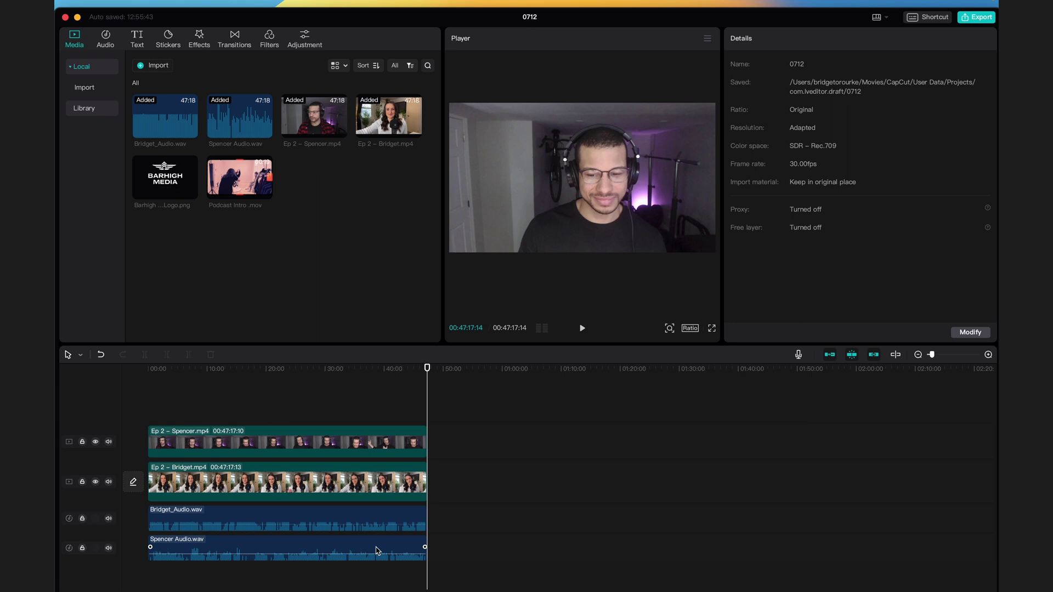
click(167, 369)
key(space)
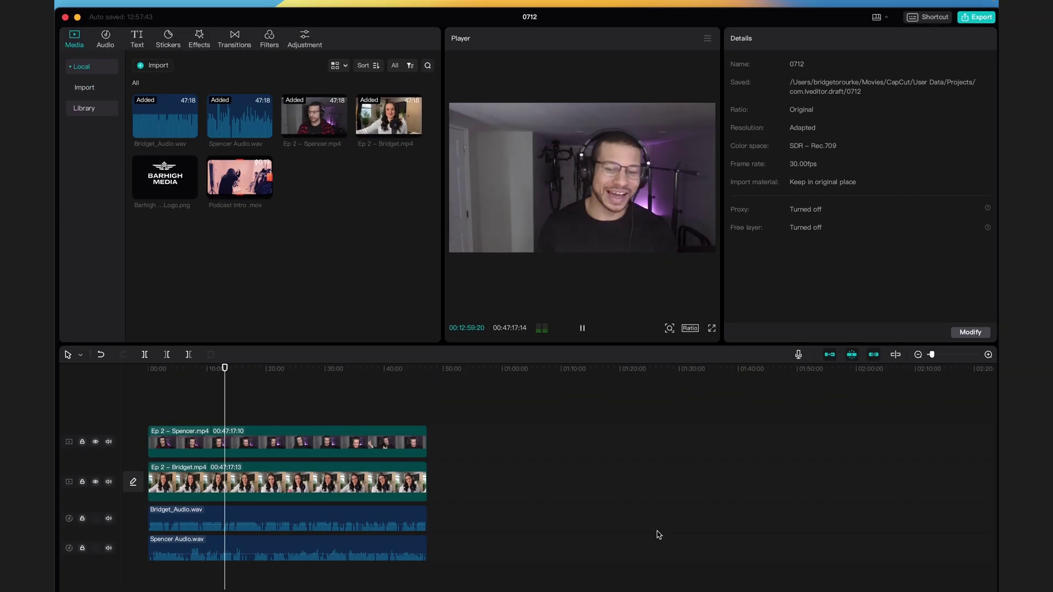
key(space)
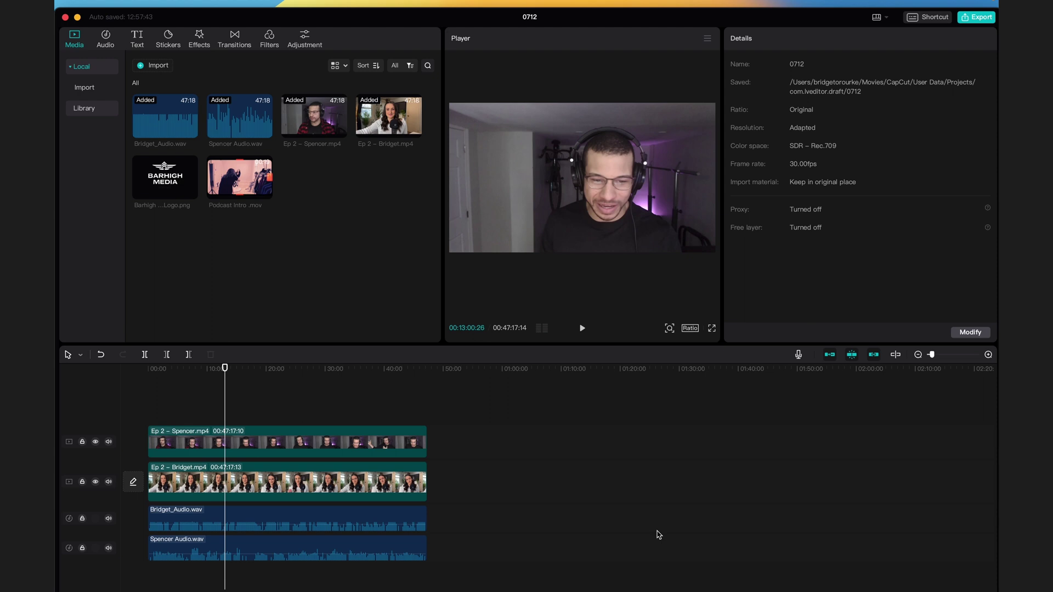
Raise Spencer's audio volume to 5.9dB and enable noise reduction on Bridget_Audio.wav
key(super+z)
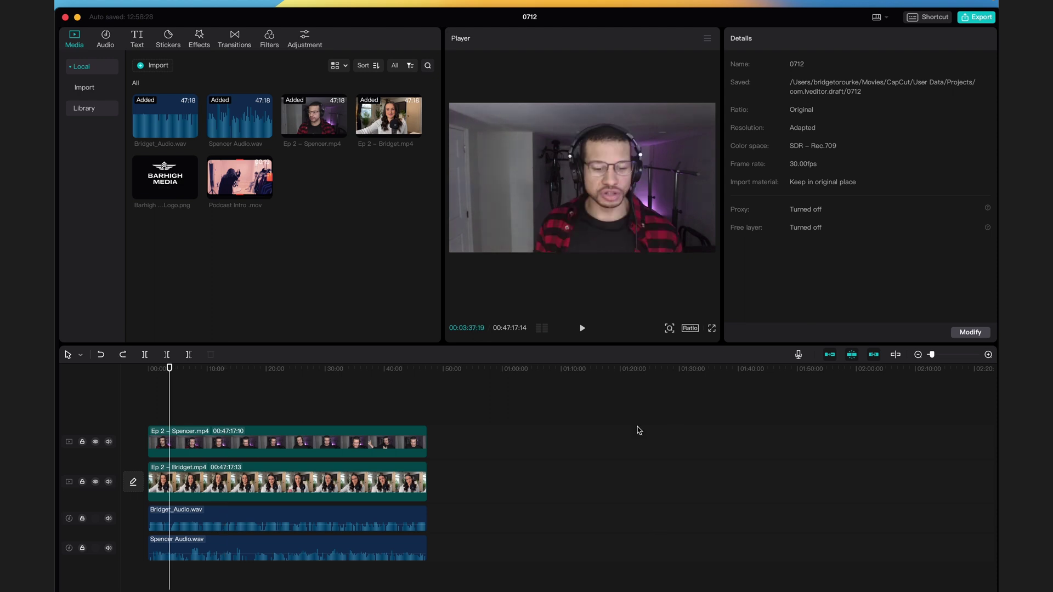
click(282, 555)
key(space)
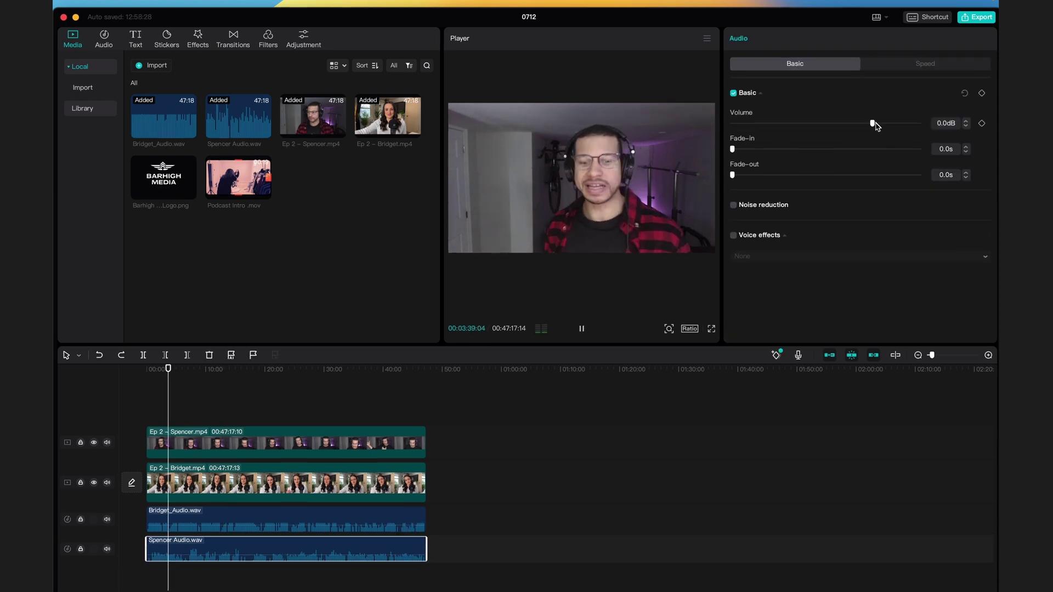
drag(873, 123, 885, 123)
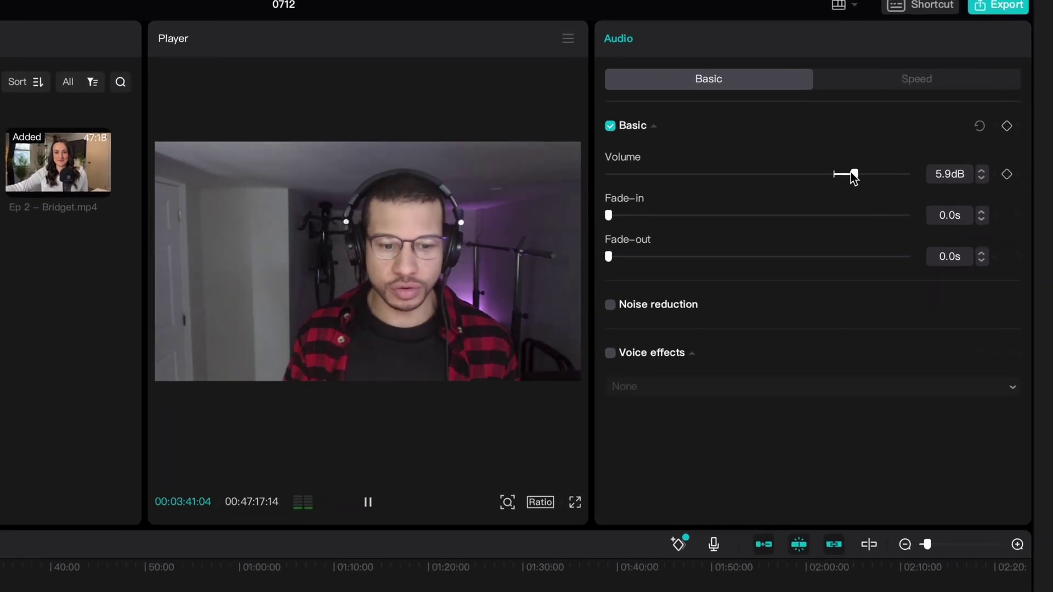
key(space)
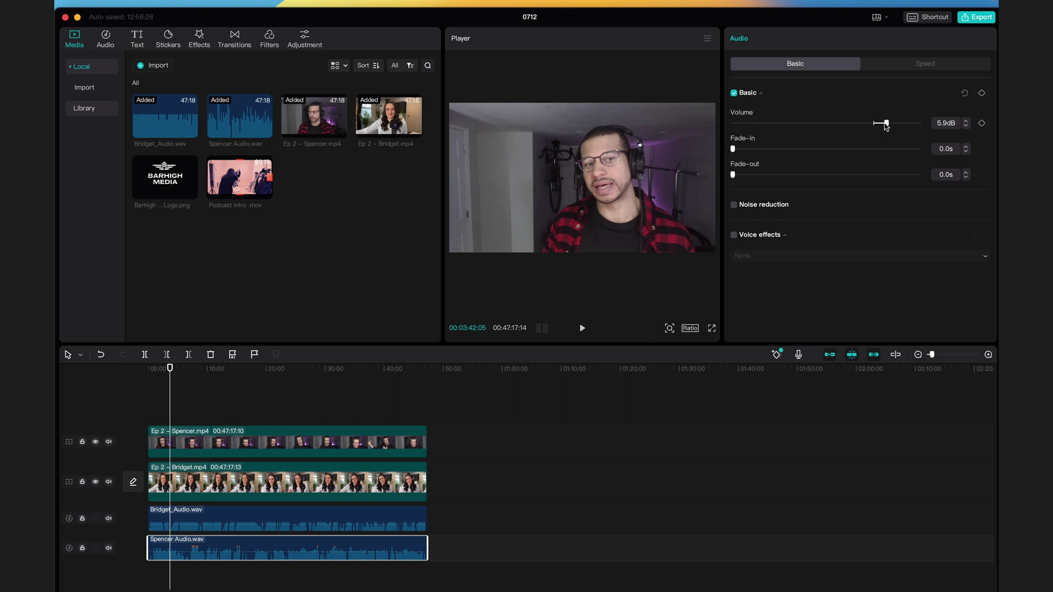
click(389, 515)
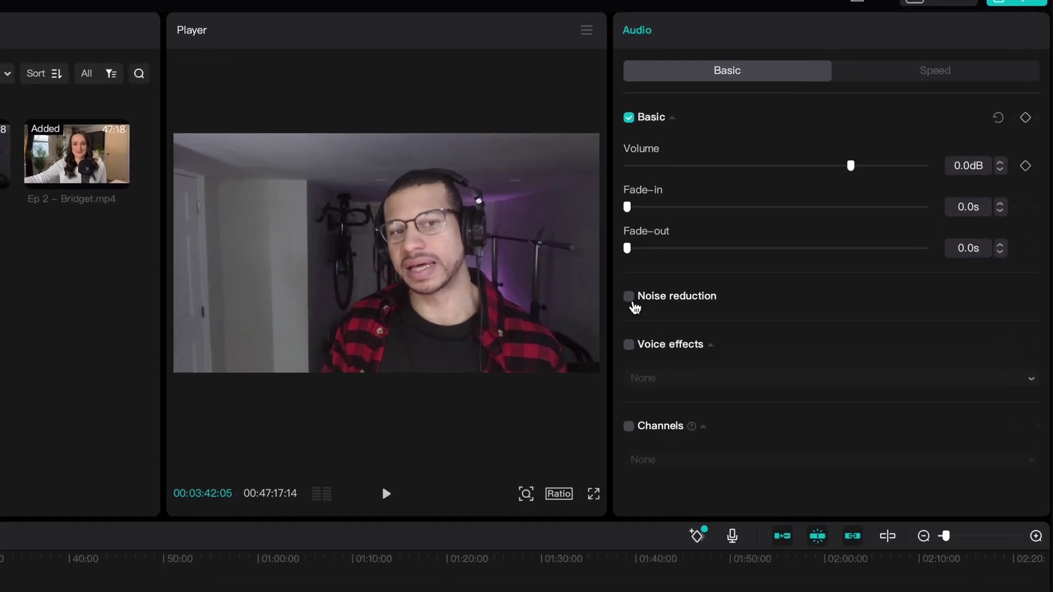
click(735, 206)
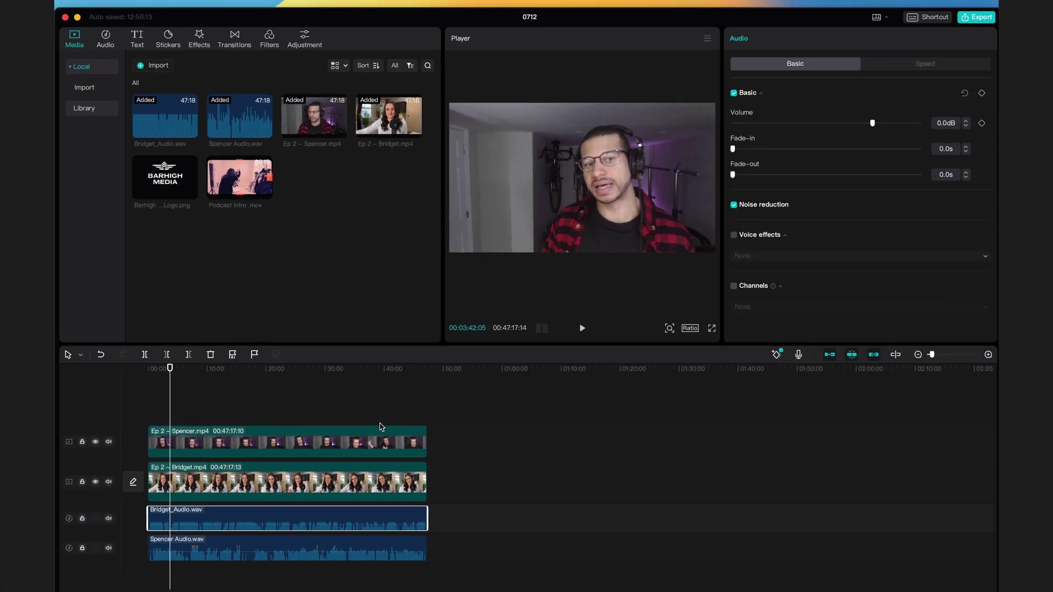
Scale Spencer's video to 56% and move it to the right half of the frame
click(379, 443)
drag(770, 123, 757, 124)
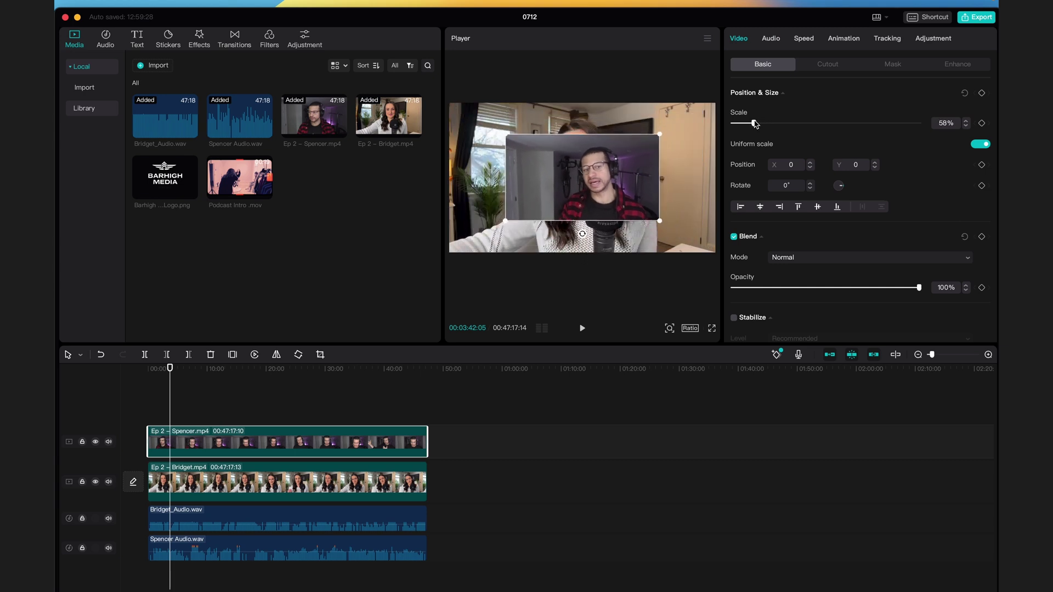
drag(755, 124, 755, 124)
drag(573, 173, 638, 169)
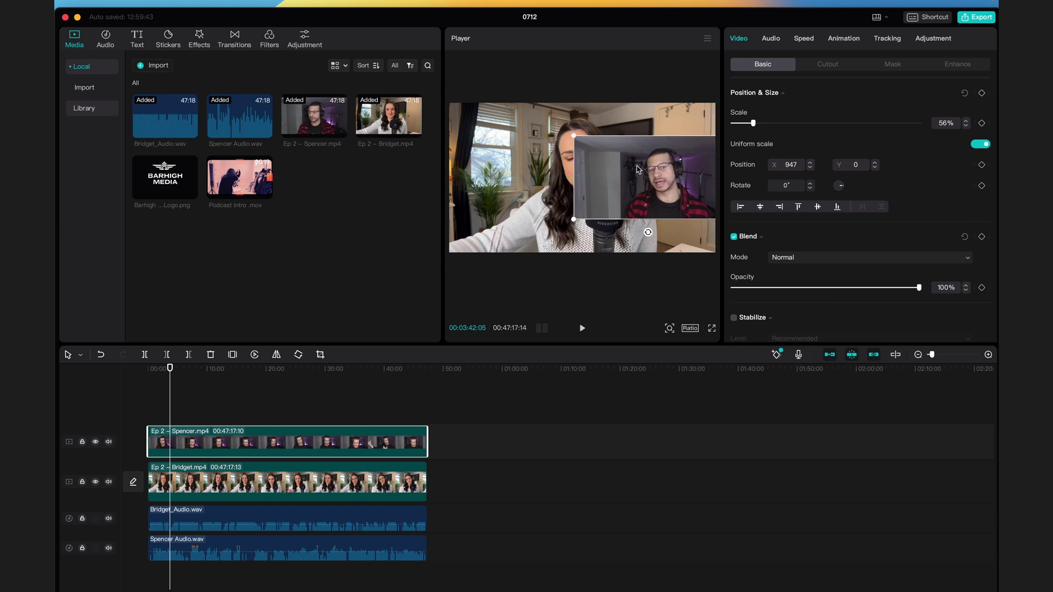
Scale Bridget's video to about half size and move it to the left half
click(703, 125)
drag(770, 125, 752, 123)
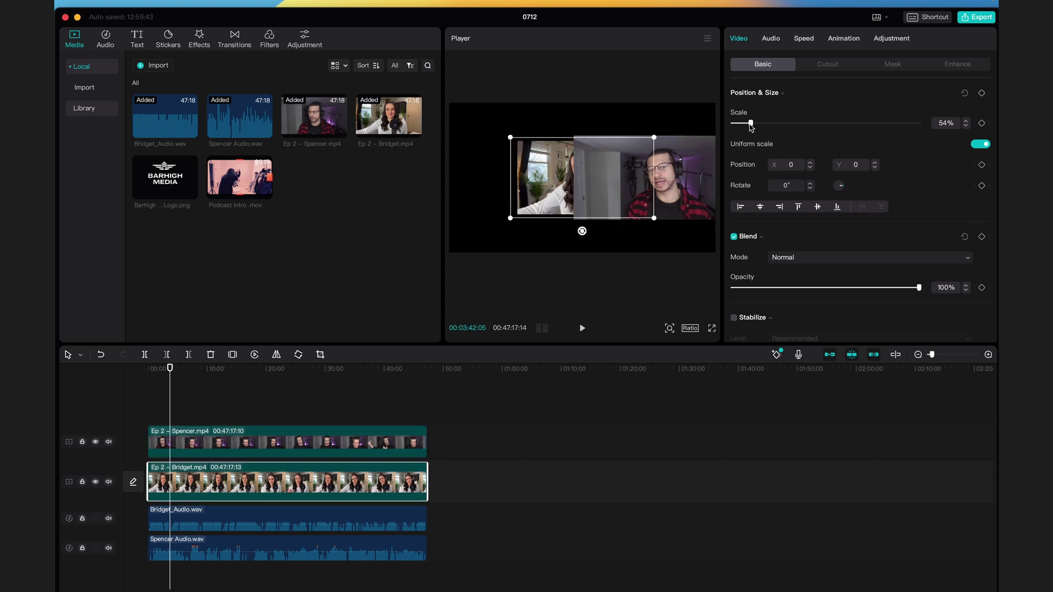
drag(604, 181, 541, 181)
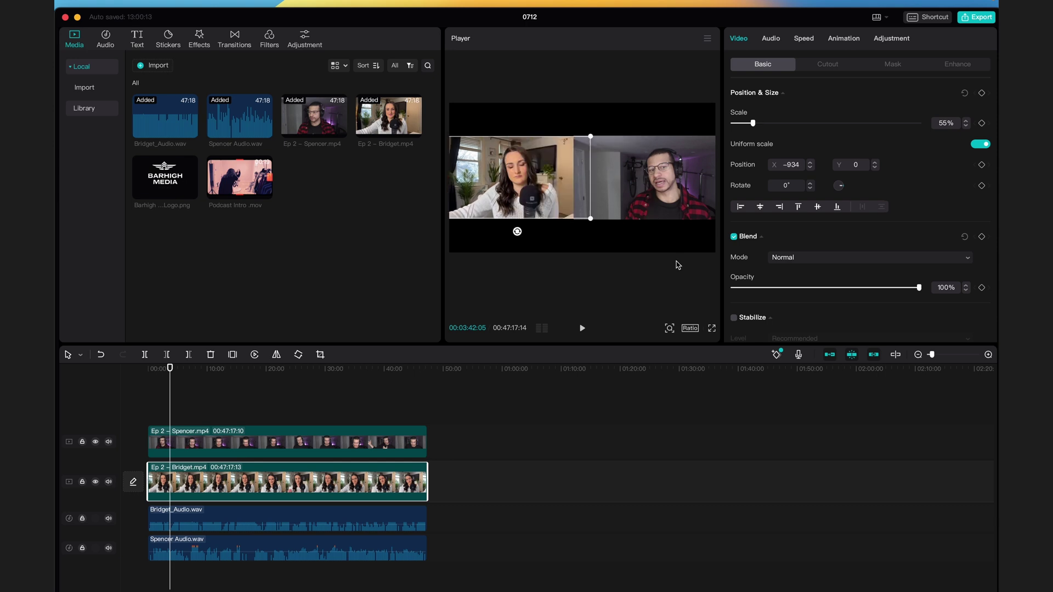
click(678, 265)
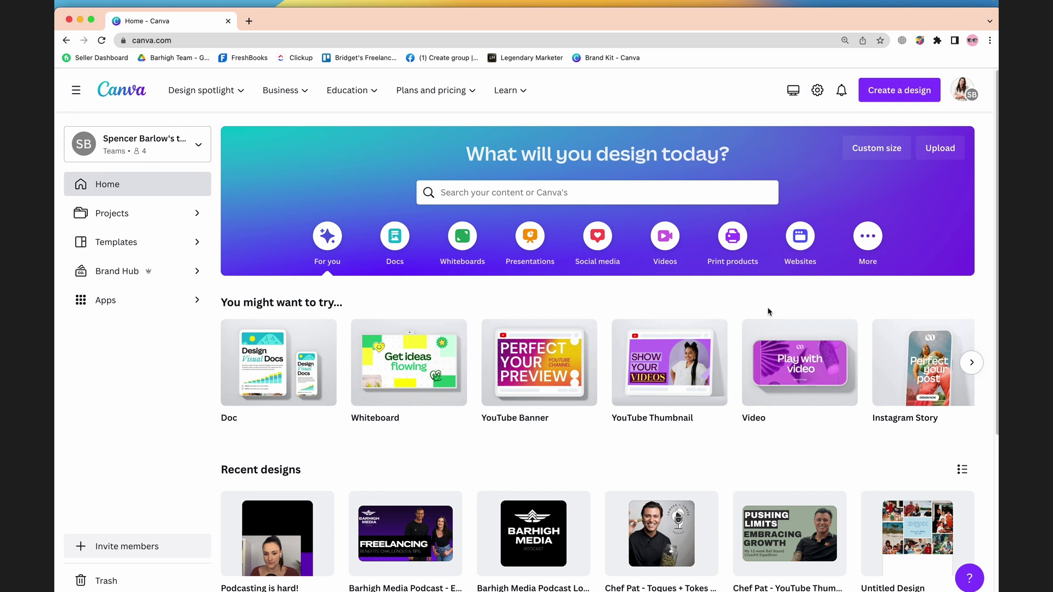
Create a custom-size Canva design 1920 px wide and 1080 px high
click(896, 89)
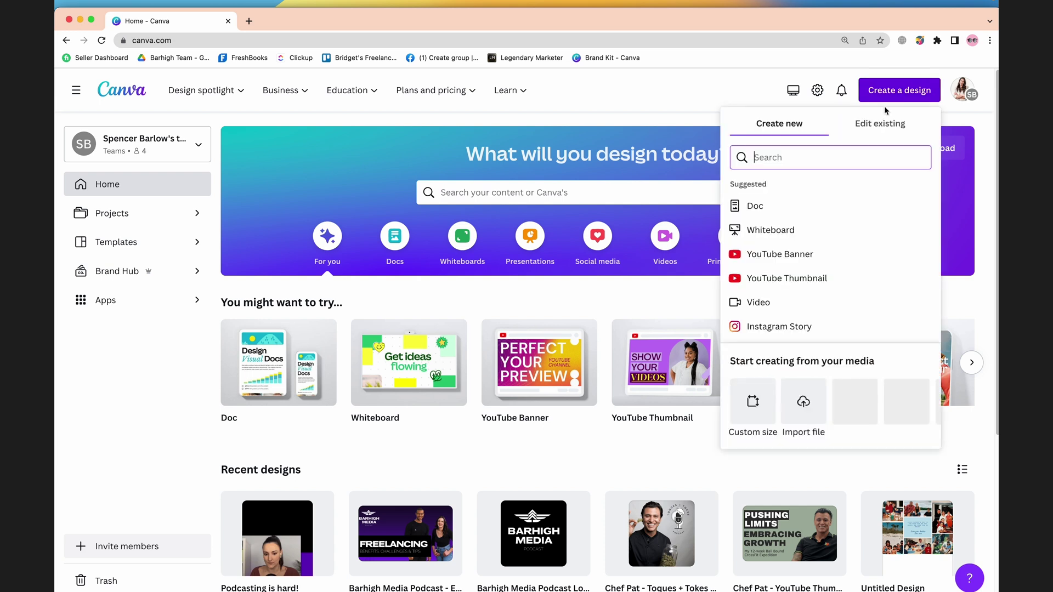
click(750, 410)
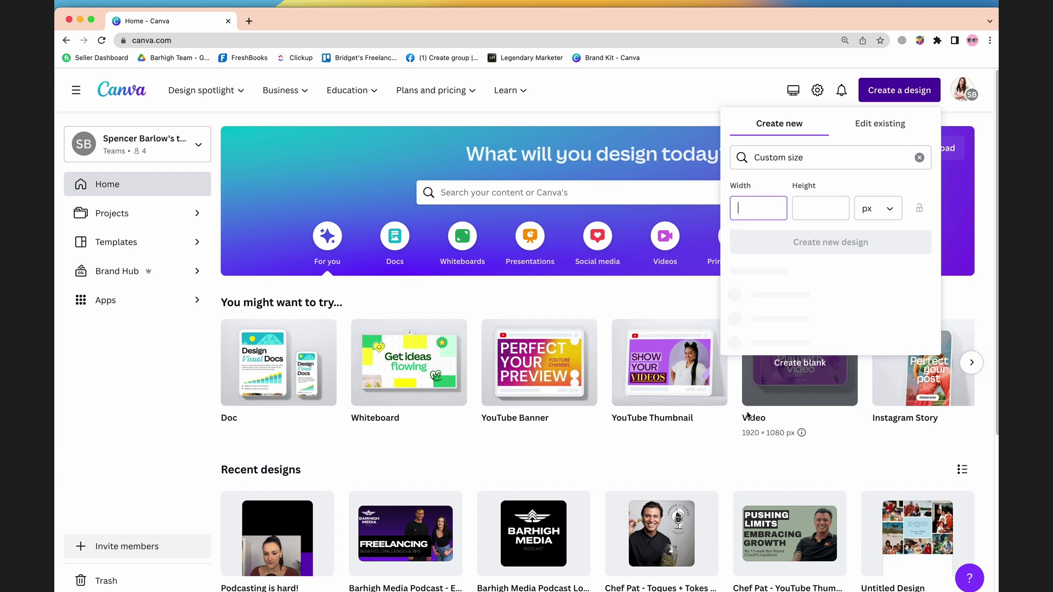
text(192)
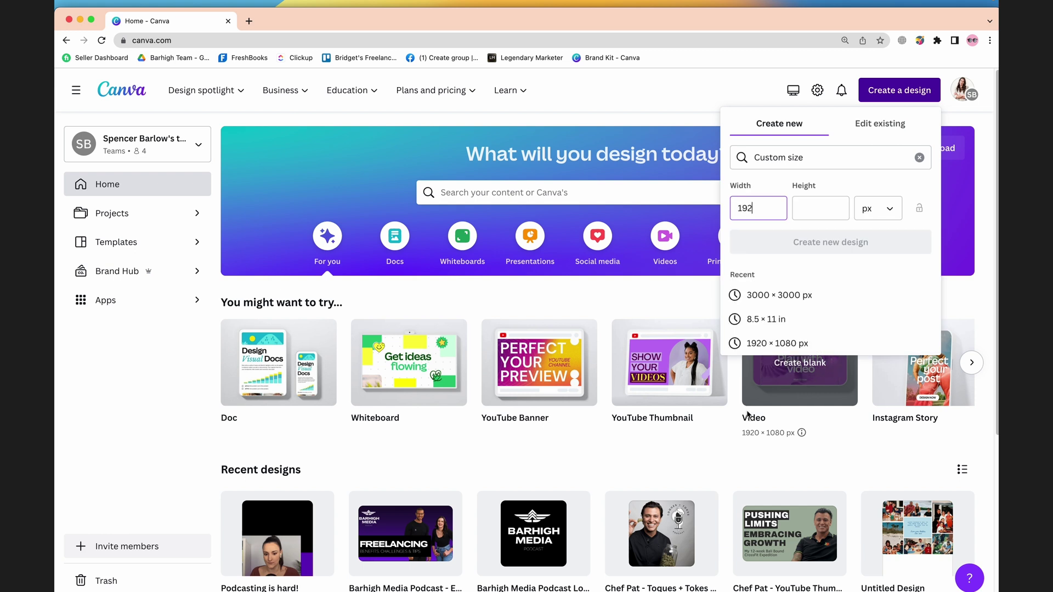
text(0)
click(804, 209)
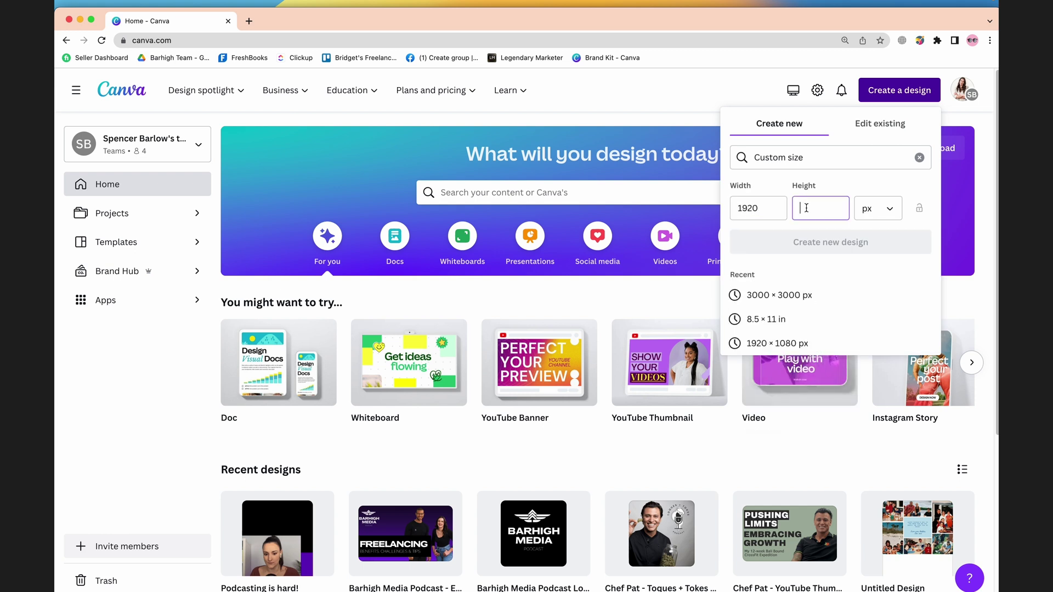
text(1080)
click(834, 242)
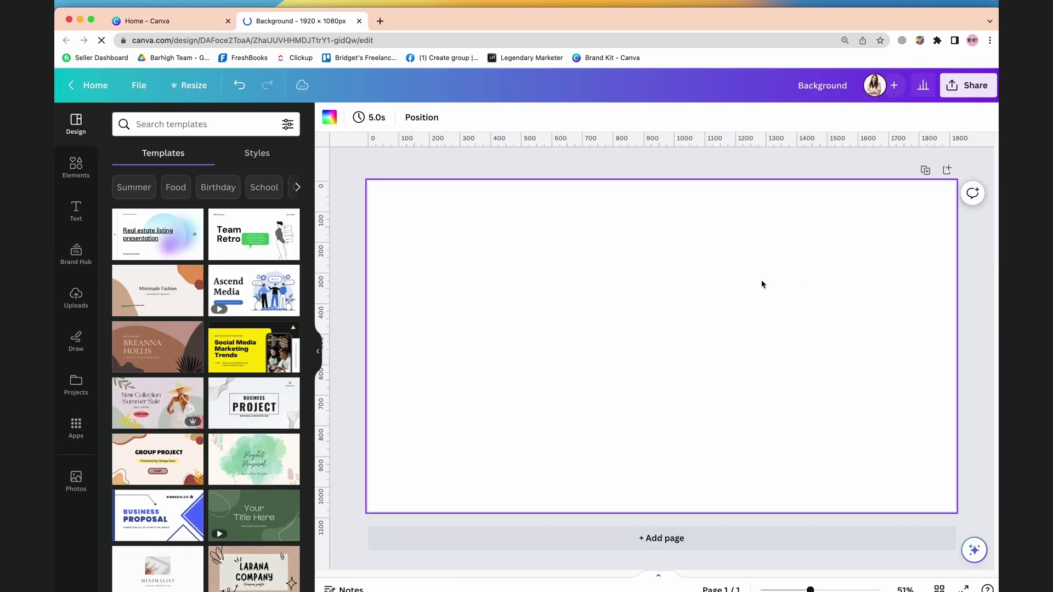
Fill the design's background with lavender and download it as a PNG
click(329, 125)
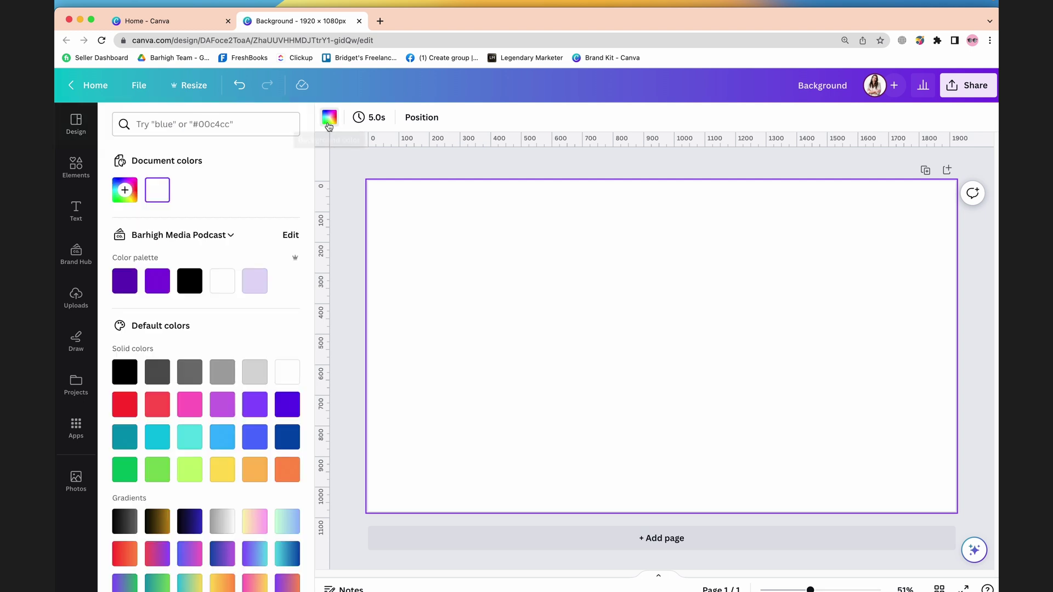
click(260, 293)
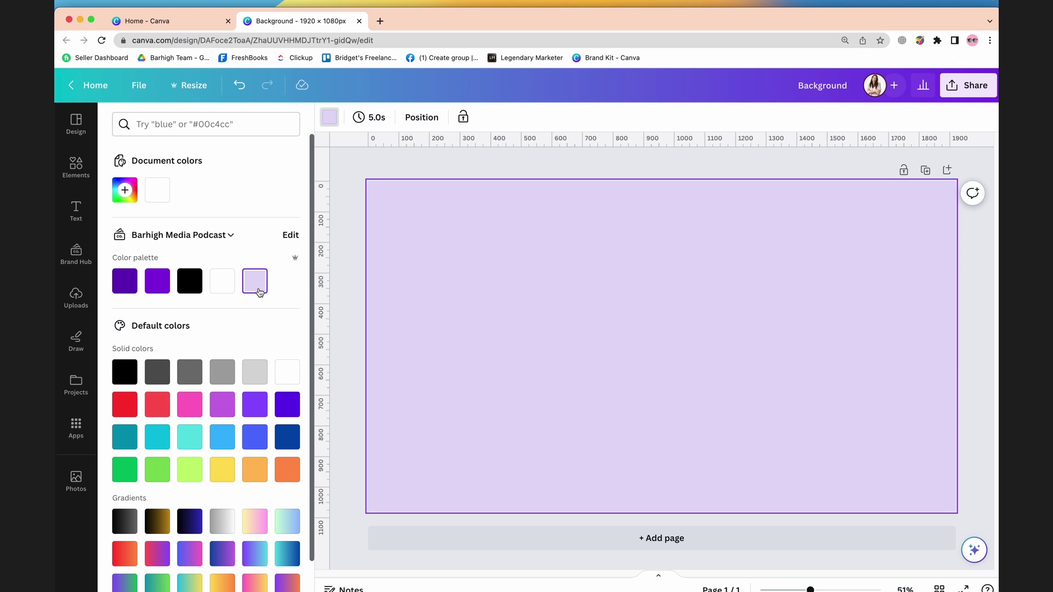
click(968, 85)
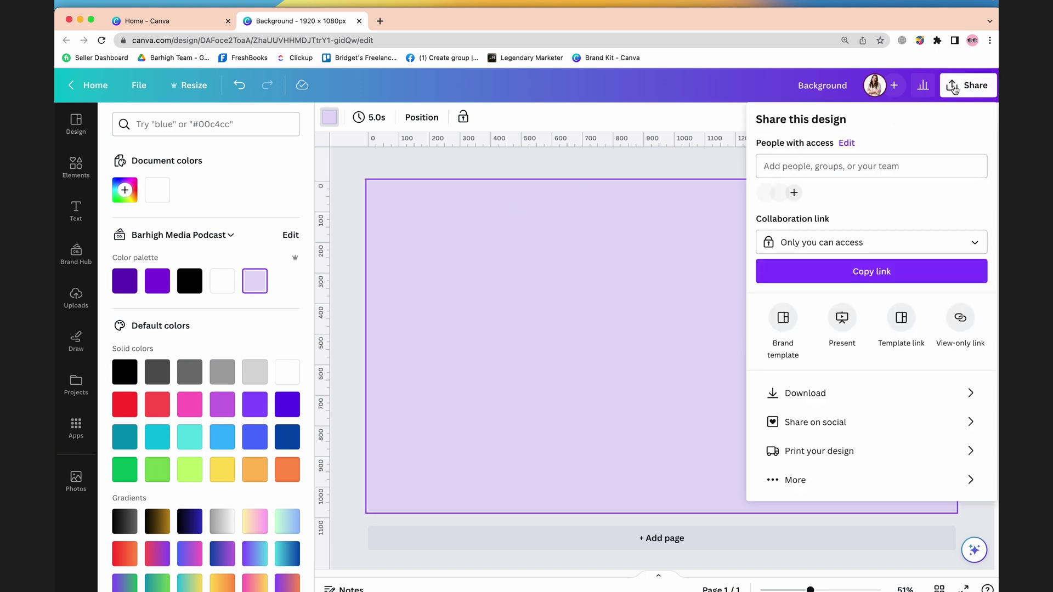
click(923, 393)
click(915, 317)
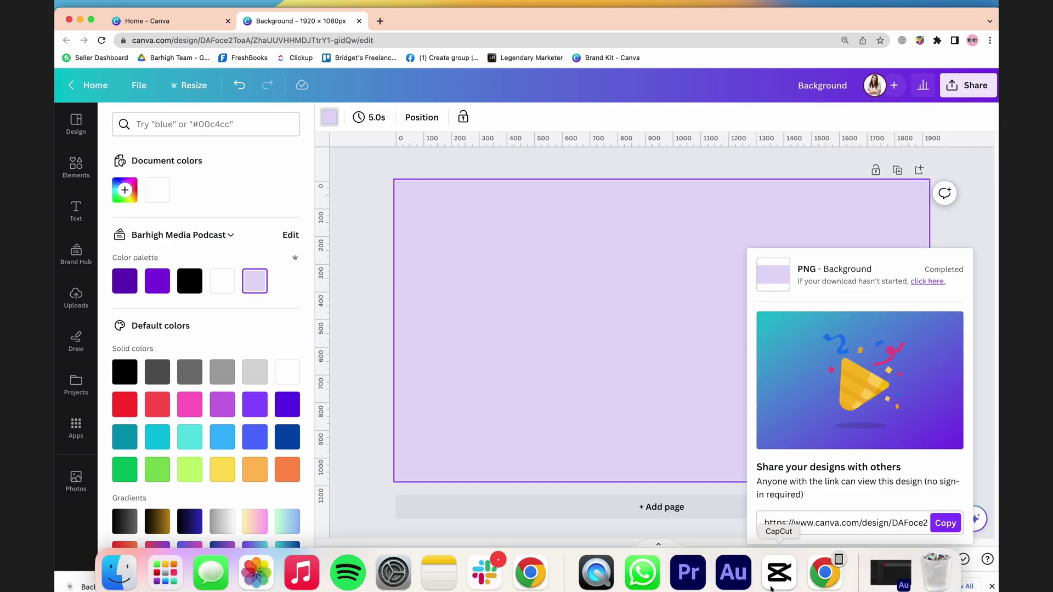
click(772, 587)
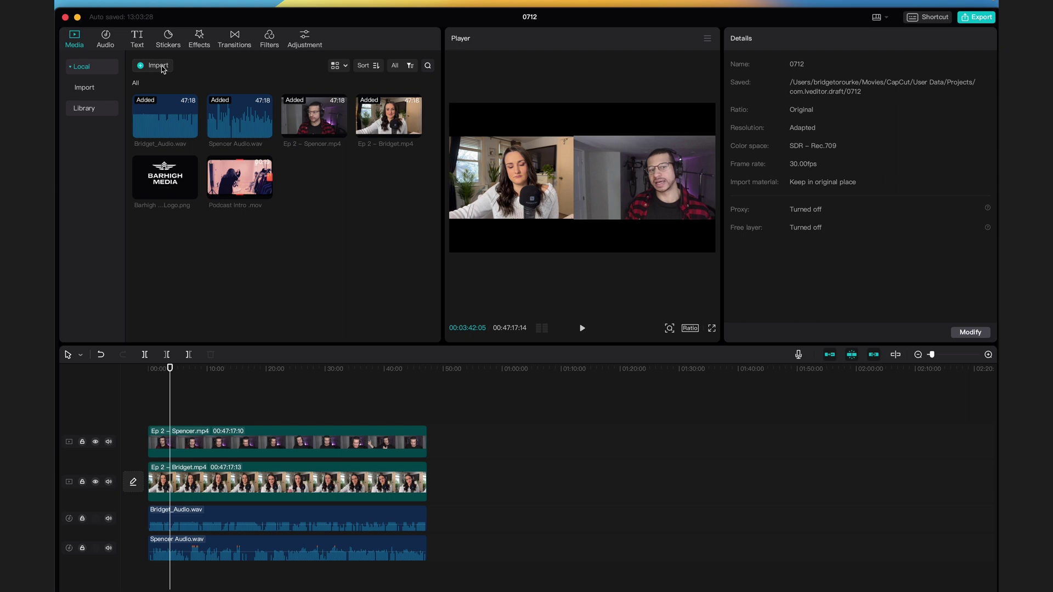
Import Background.png from Downloads, then marquee-select both speaker video clips
click(158, 66)
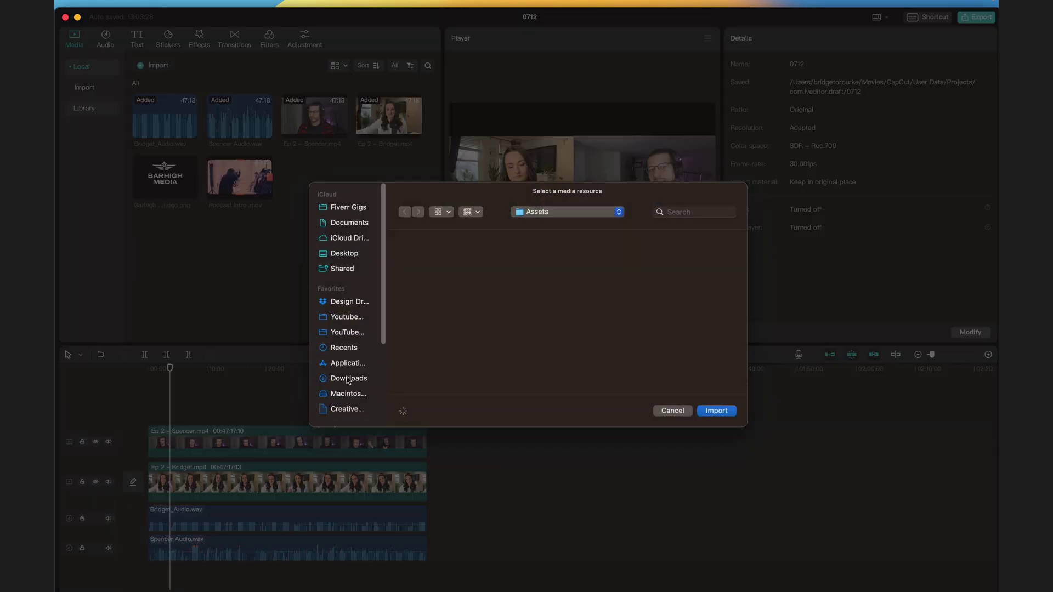
click(348, 379)
click(424, 287)
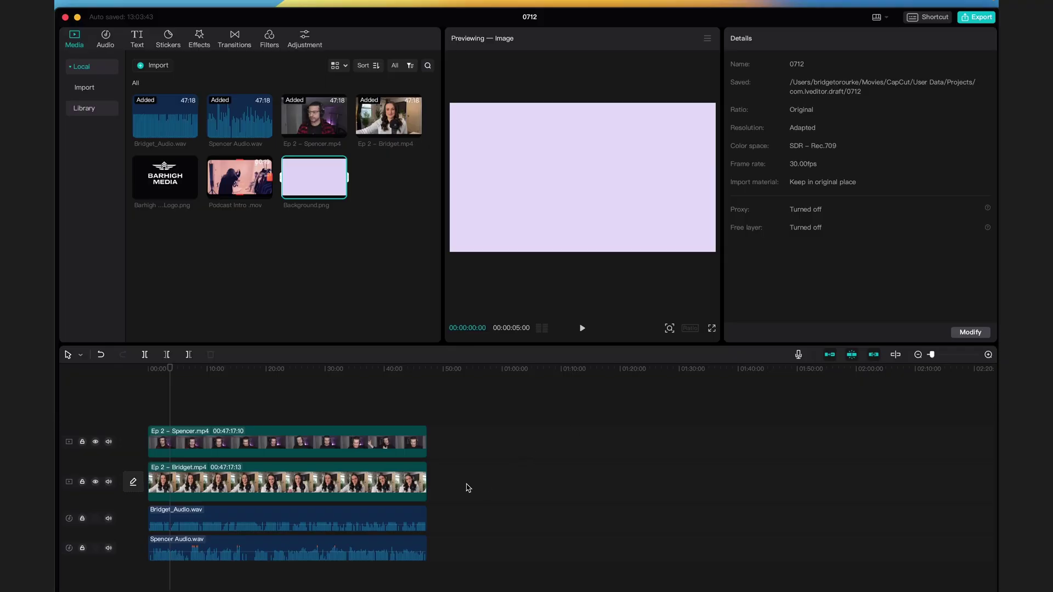
click(468, 488)
drag(454, 481, 364, 387)
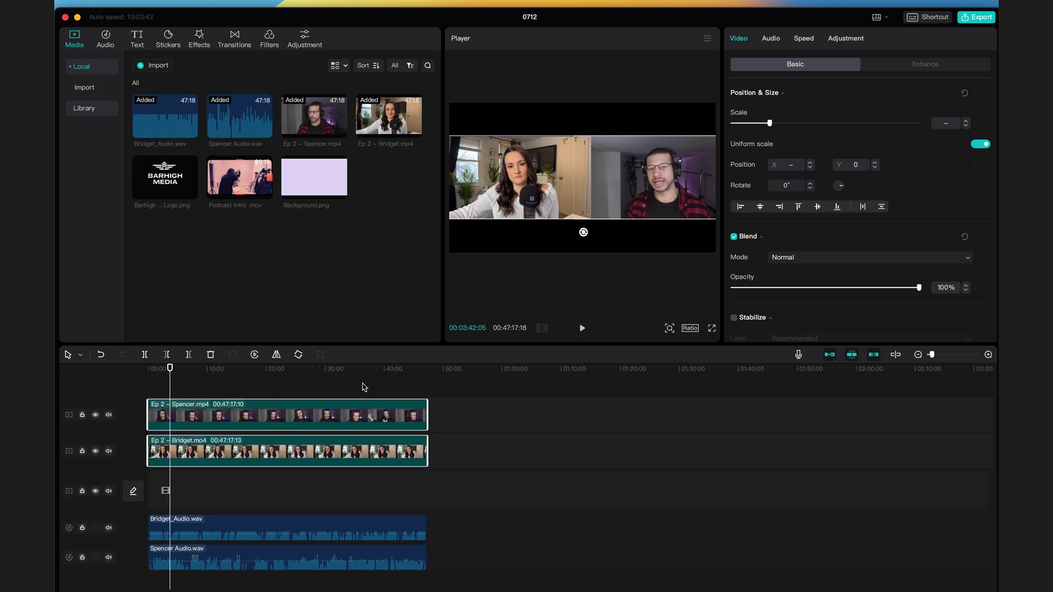
Lay Background.png under the videos, stretch it to 47:17, and add the Barhigh logo on top
click(340, 177)
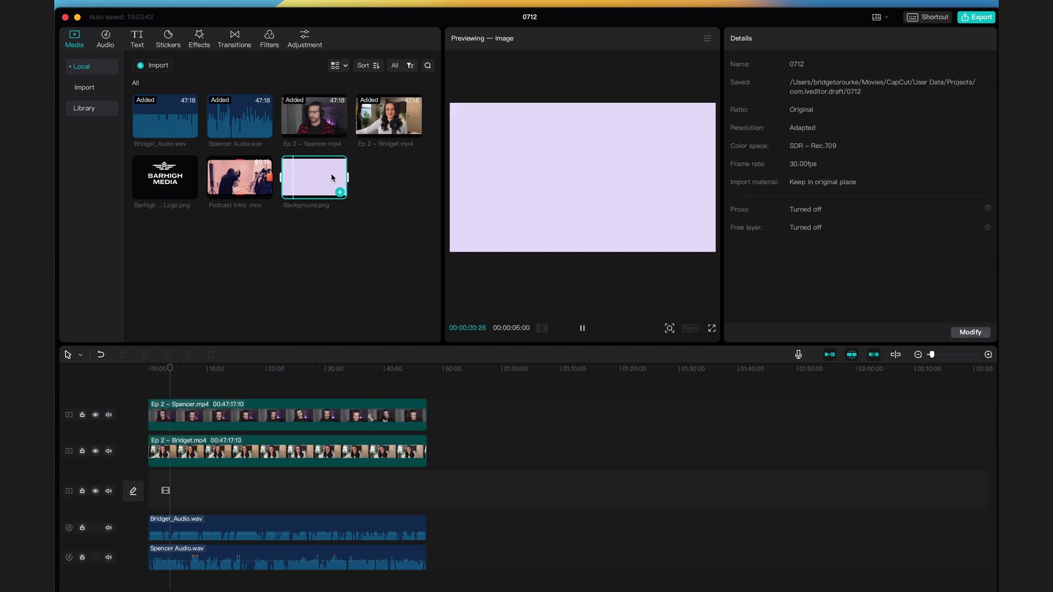
drag(332, 177, 155, 491)
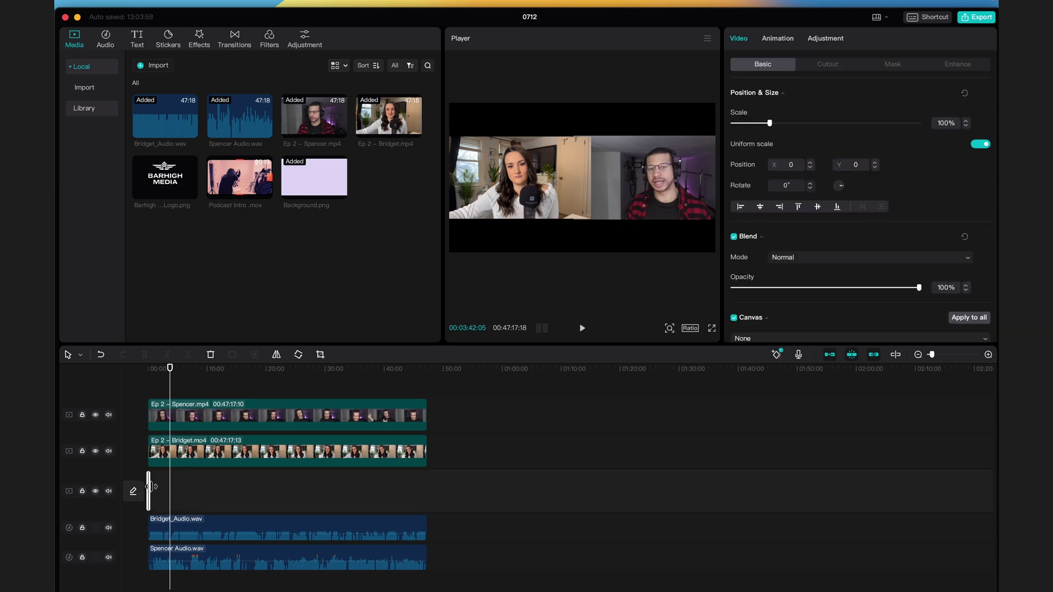
drag(149, 491, 428, 493)
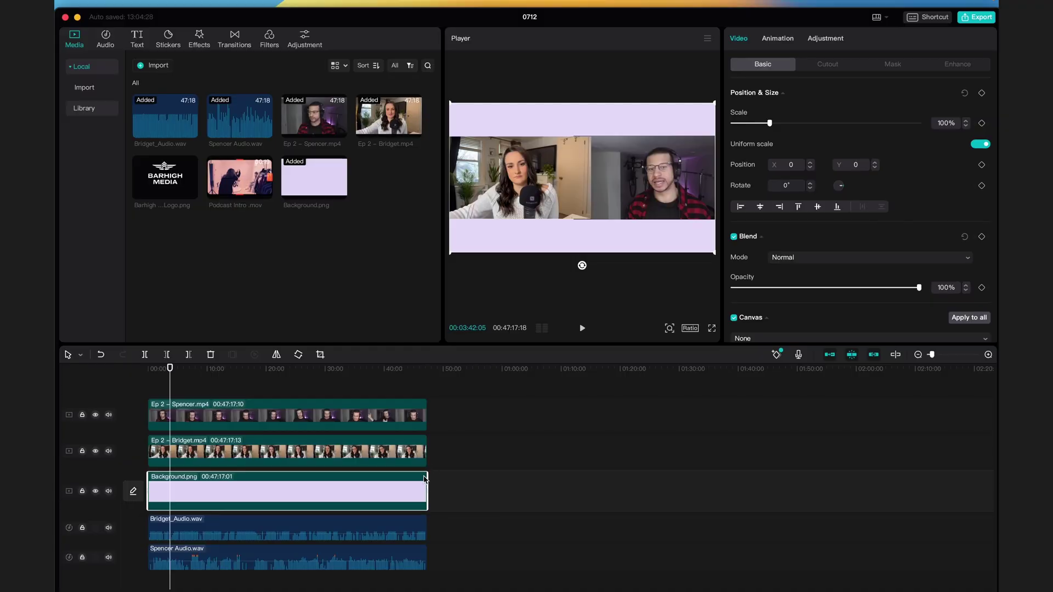
drag(170, 177, 428, 417)
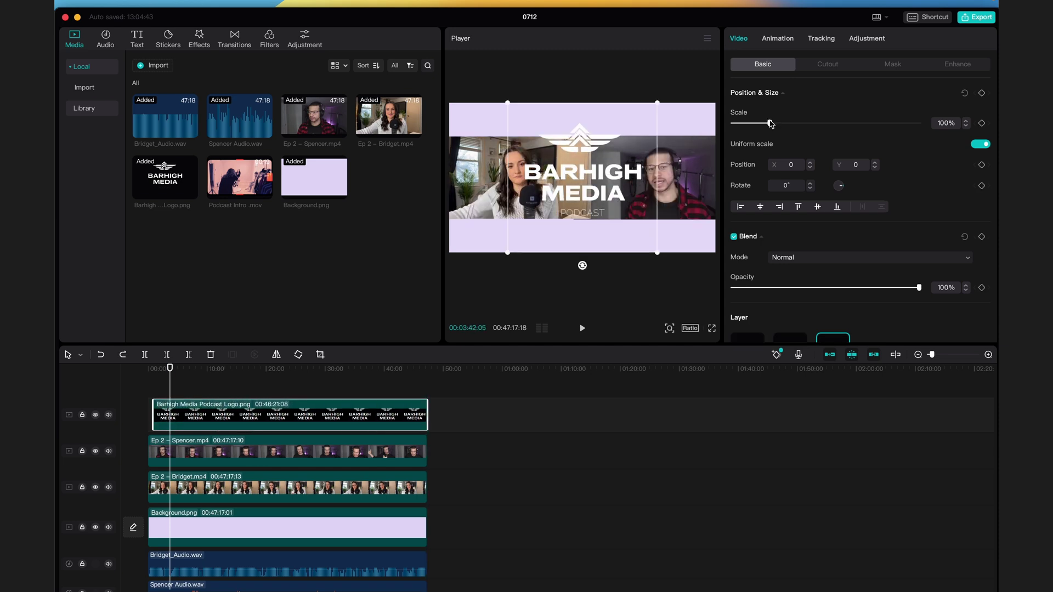
Shrink the Barhigh Media logo to about 23% and move it to the frame's lower-left corner
drag(771, 123, 741, 130)
drag(585, 185, 467, 237)
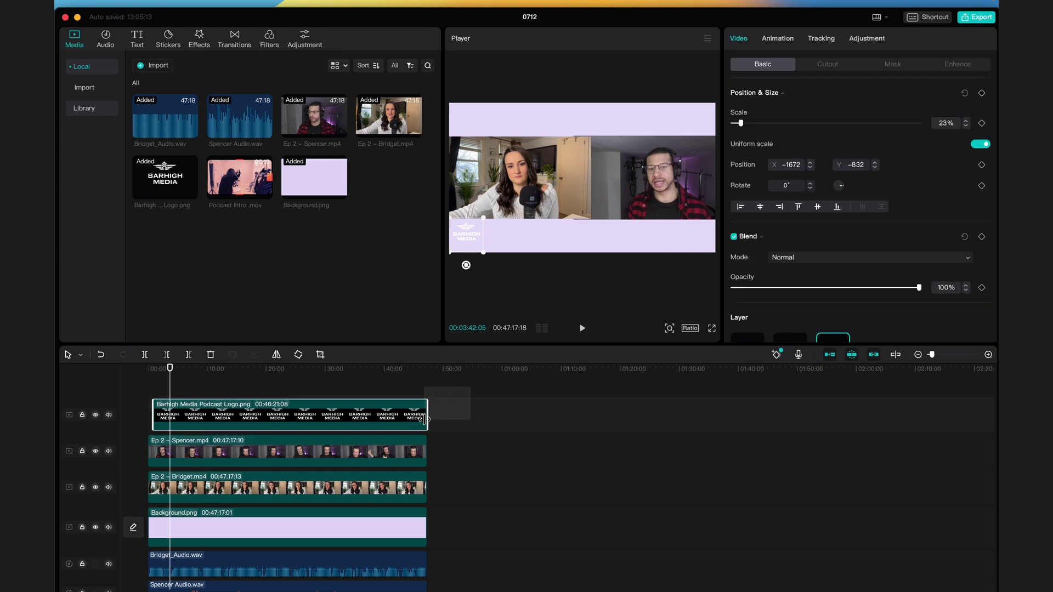
click(423, 419)
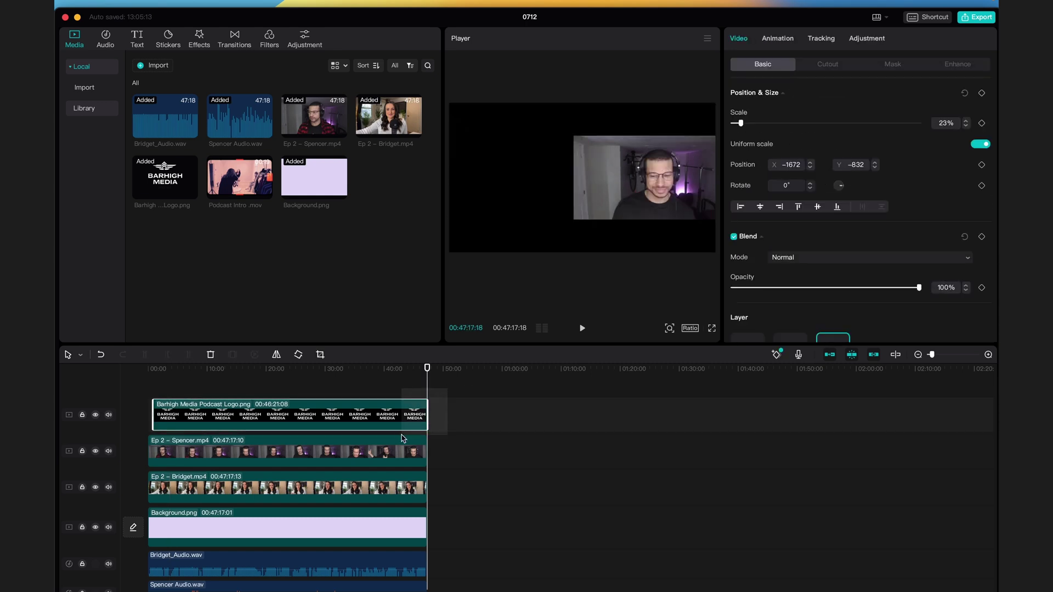
Select the logo, speaker videos, background and audio clips and merge them into Compound clip1
drag(403, 439, 362, 584)
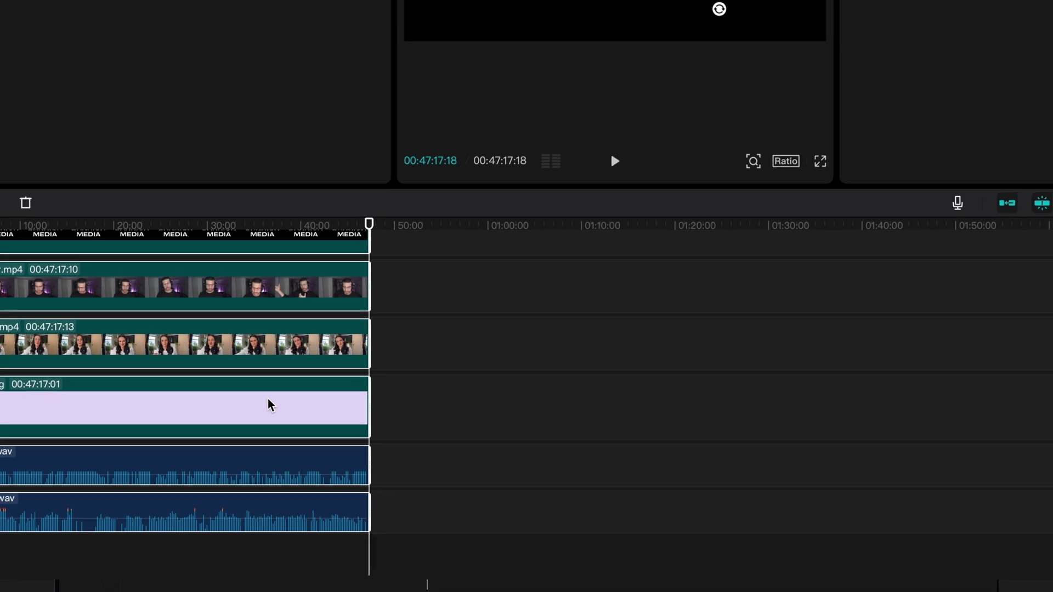
right_click(362, 479)
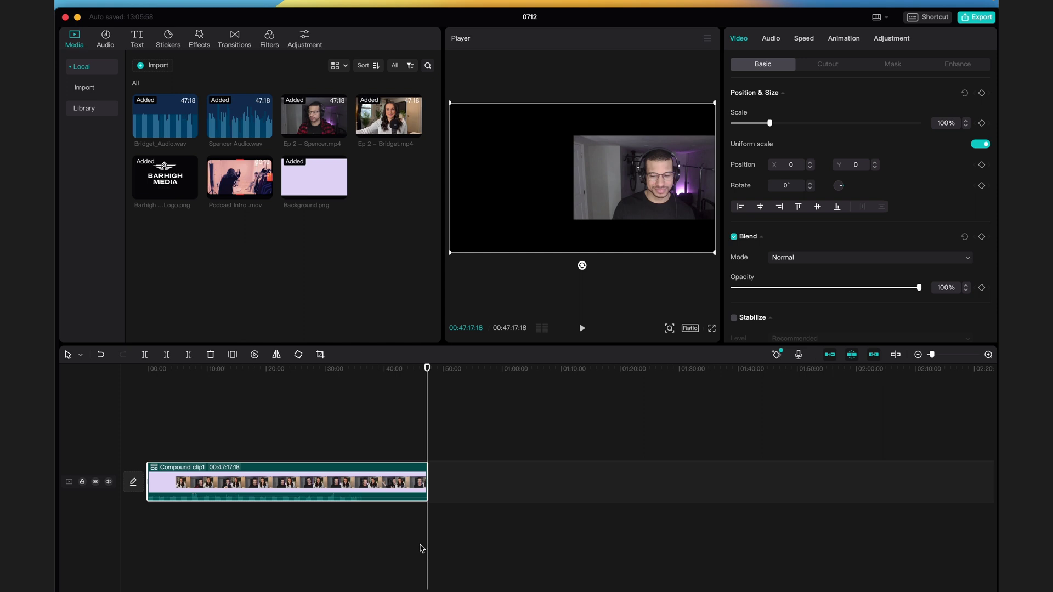
Place Podcast Intro.mov at the timeline start ahead of Compound clip1, then zoom the timeline in
drag(227, 200, 148, 483)
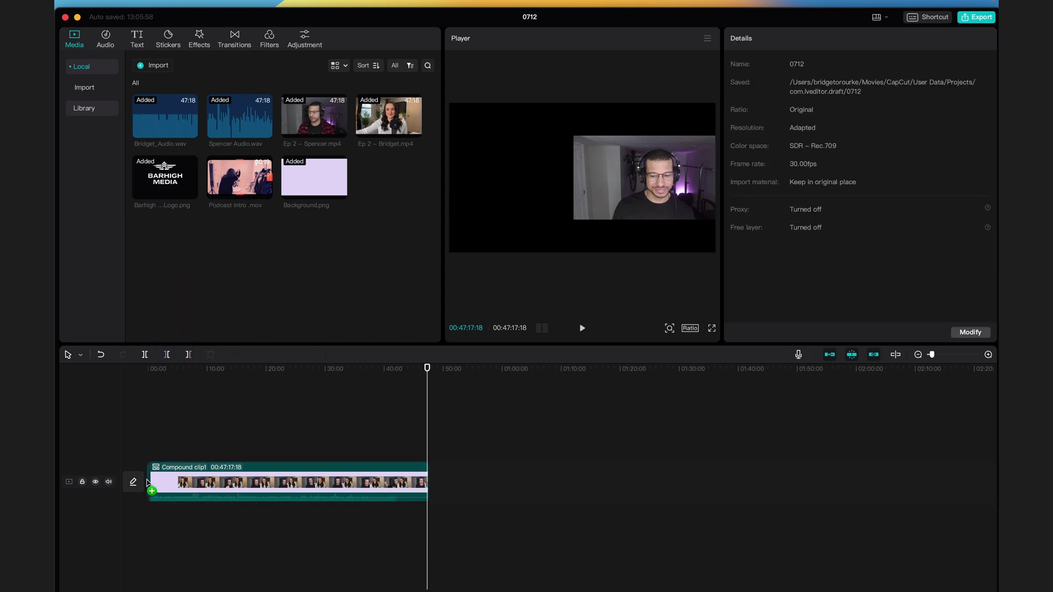
drag(148, 483, 148, 483)
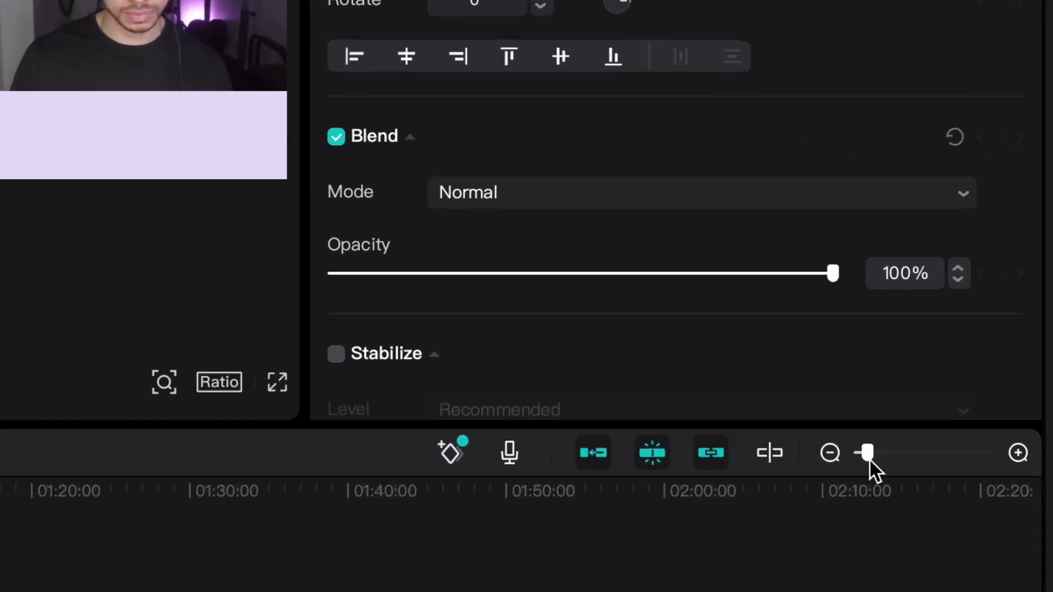
drag(867, 448, 877, 449)
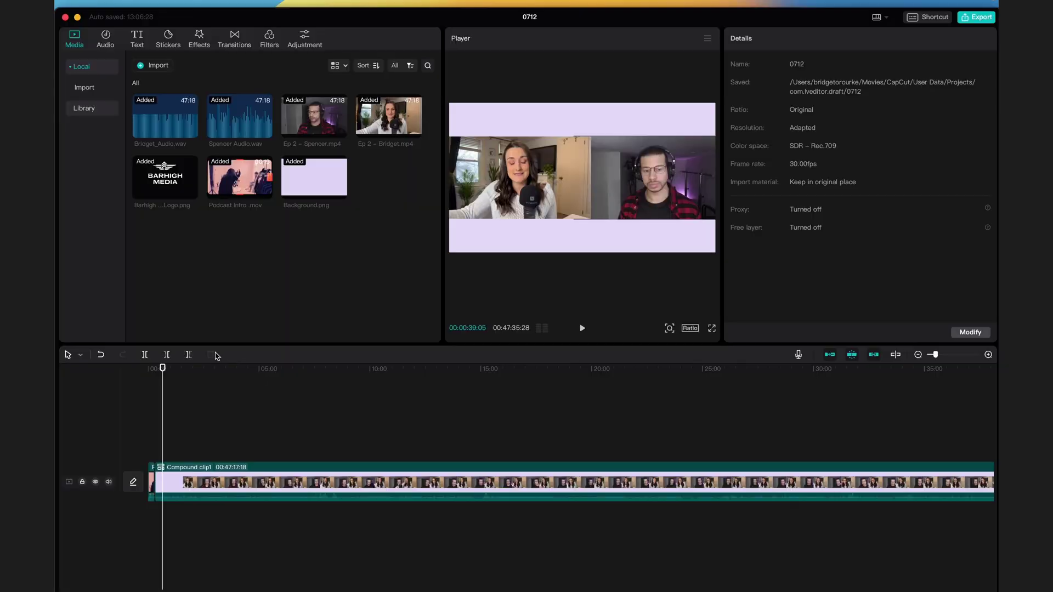
Put the Overlay transition Gradient Wipe on the join between Podcast Intro.mov and Compound clip1
click(235, 40)
click(86, 107)
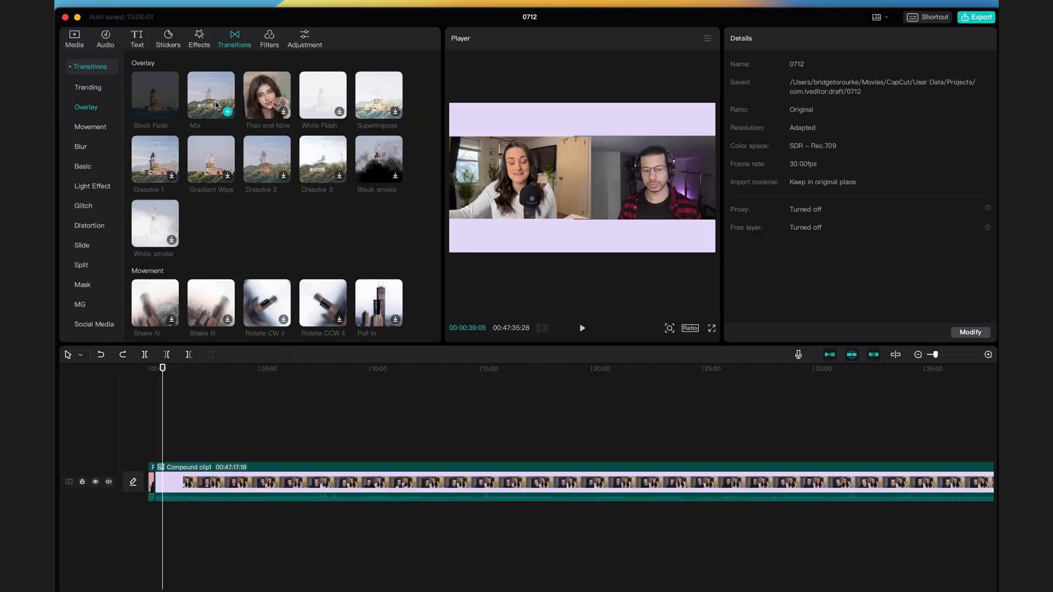
mouse_move(200, 182)
mouse_move(199, 182)
mouse_down()
mouse_move(181, 258)
mouse_move(182, 365)
mouse_move(153, 482)
mouse_up()
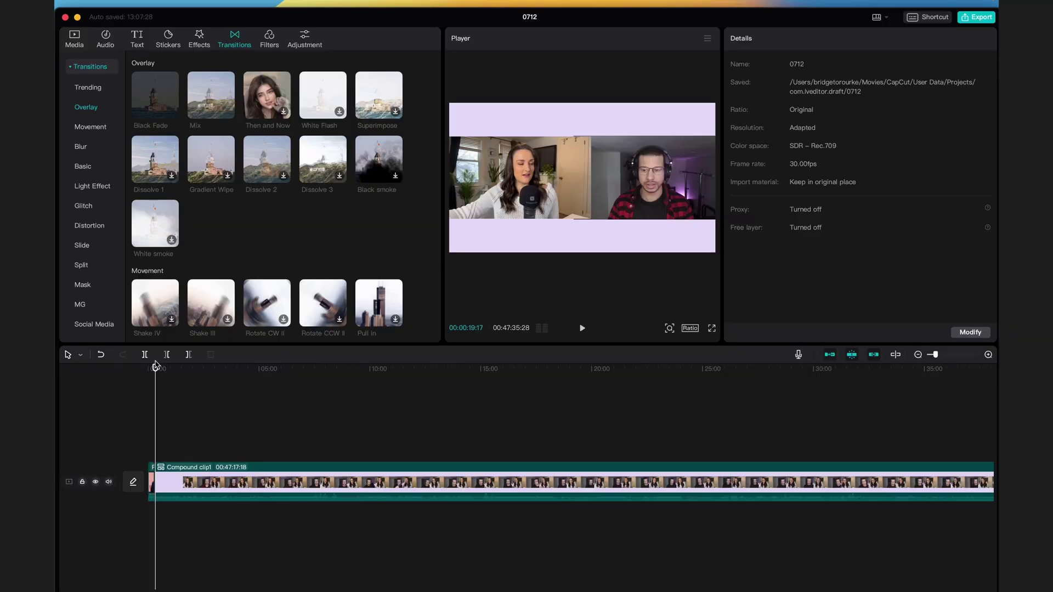
drag(156, 366, 189, 368)
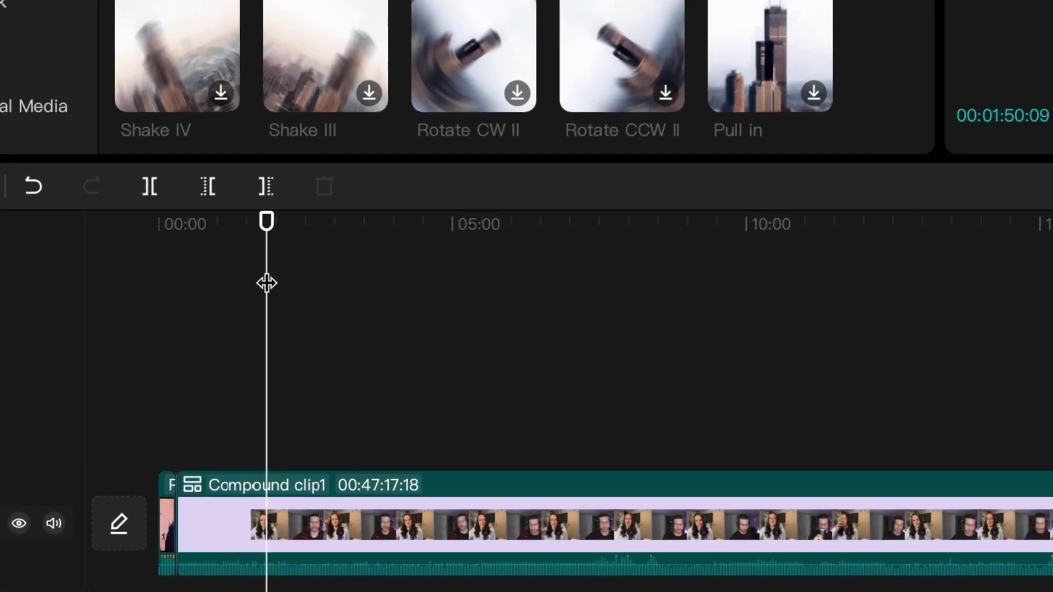
Split Compound clip1 at 1:50 and delete the opening piece, leaving it 45:45:19 long
key(ctrl+b)
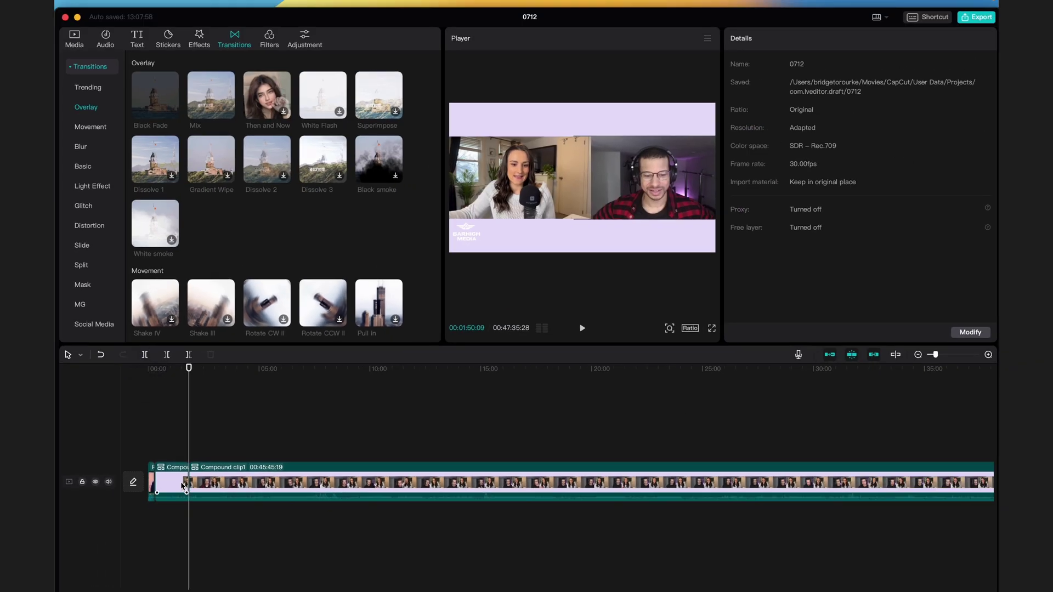
click(181, 485)
key(Delete)
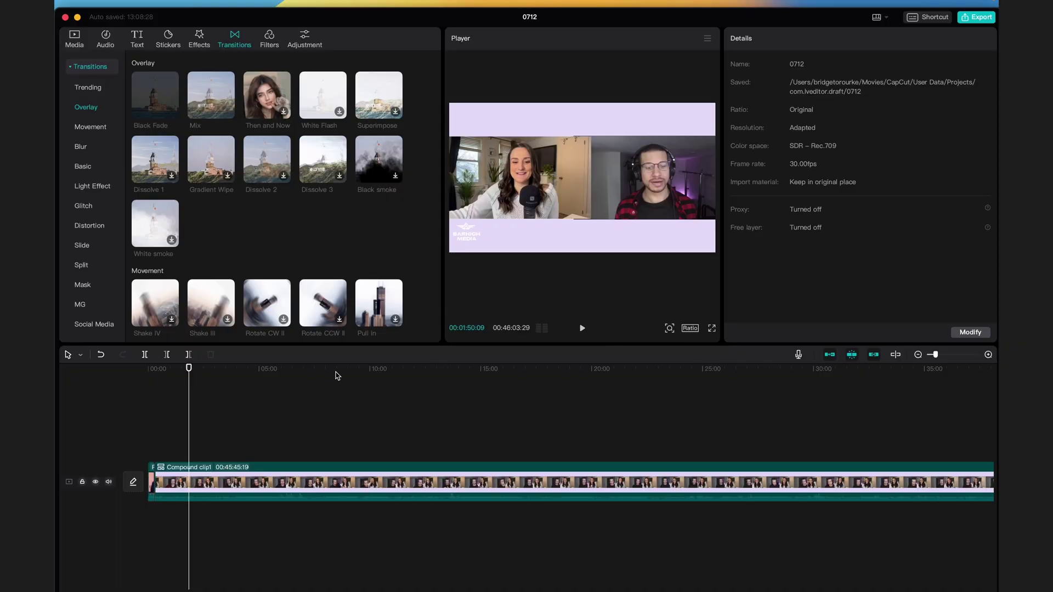
Split the clip at 8:27 and 10:32 and delete the ramble between, bringing the episode to 43:58
click(336, 373)
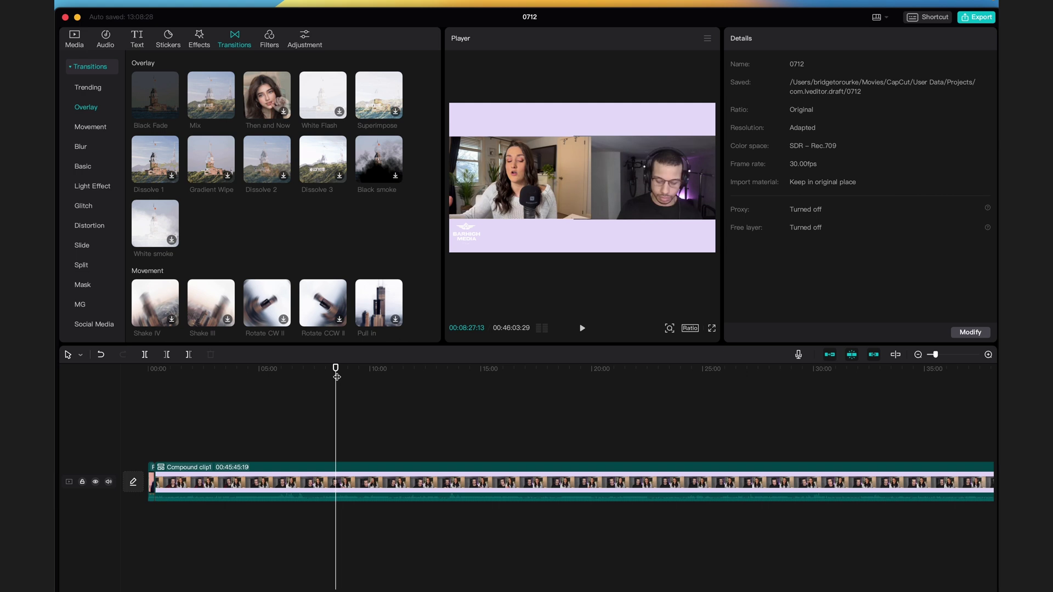
key(ctrl+b)
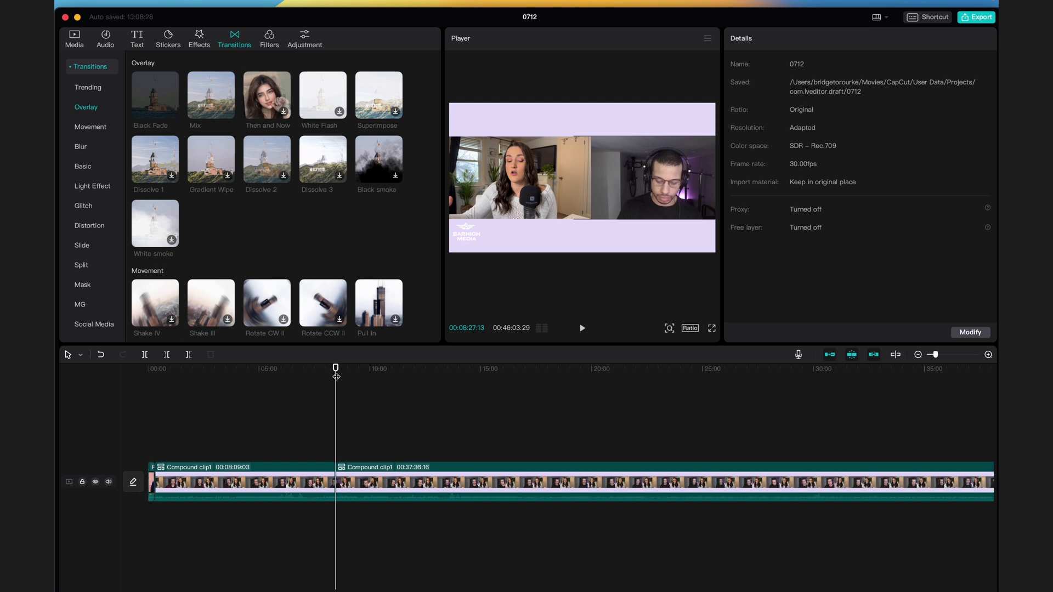
click(382, 371)
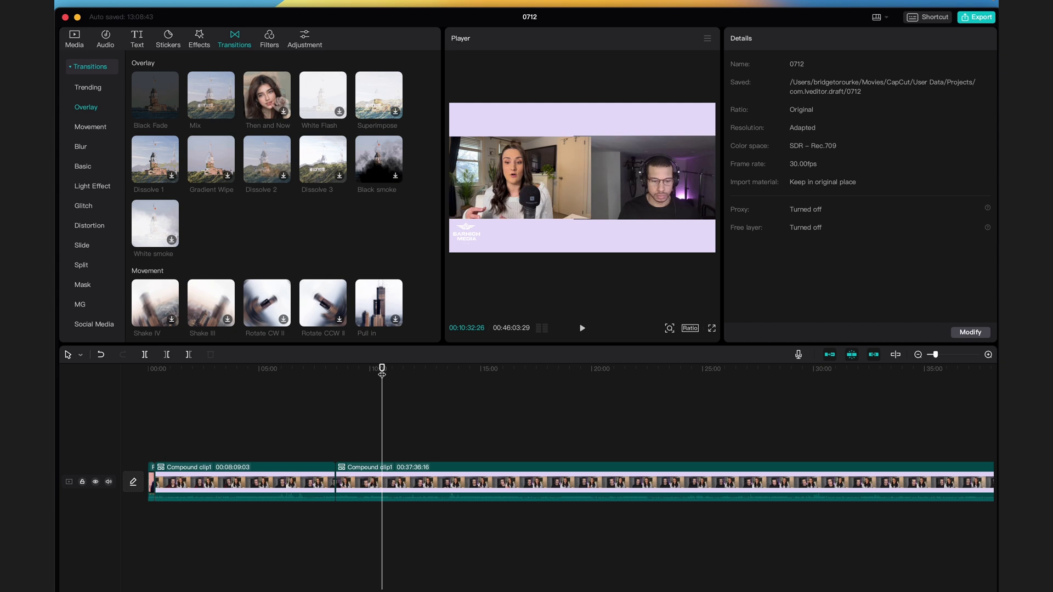
key(super+b)
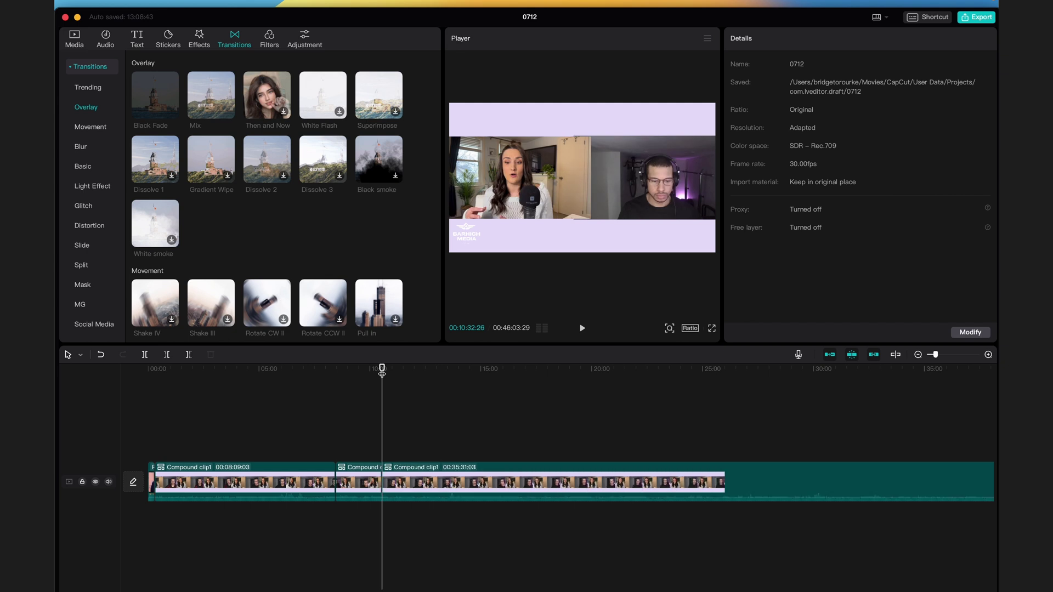
click(357, 483)
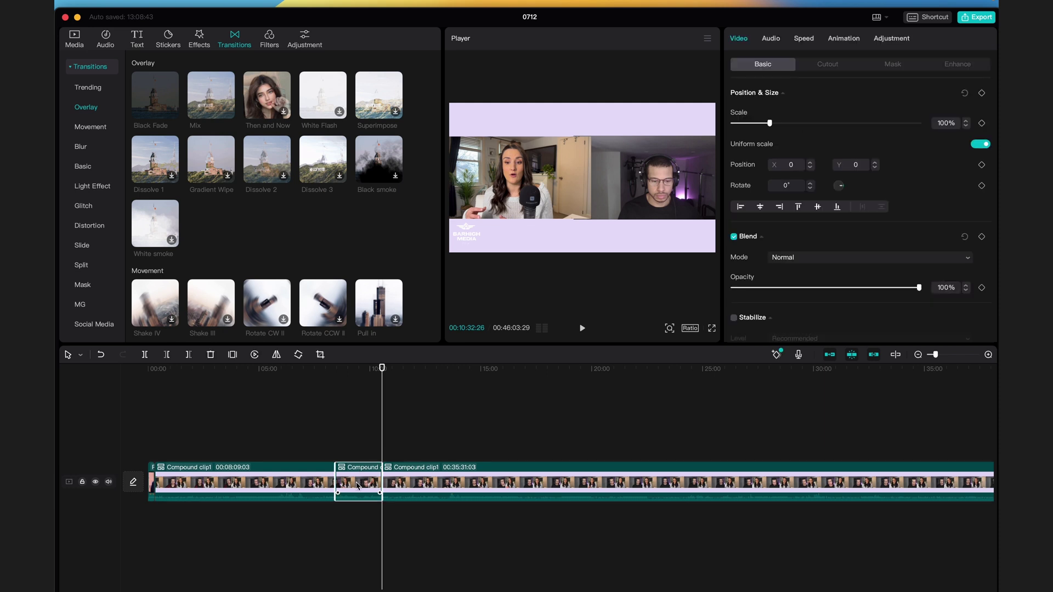
key(Delete)
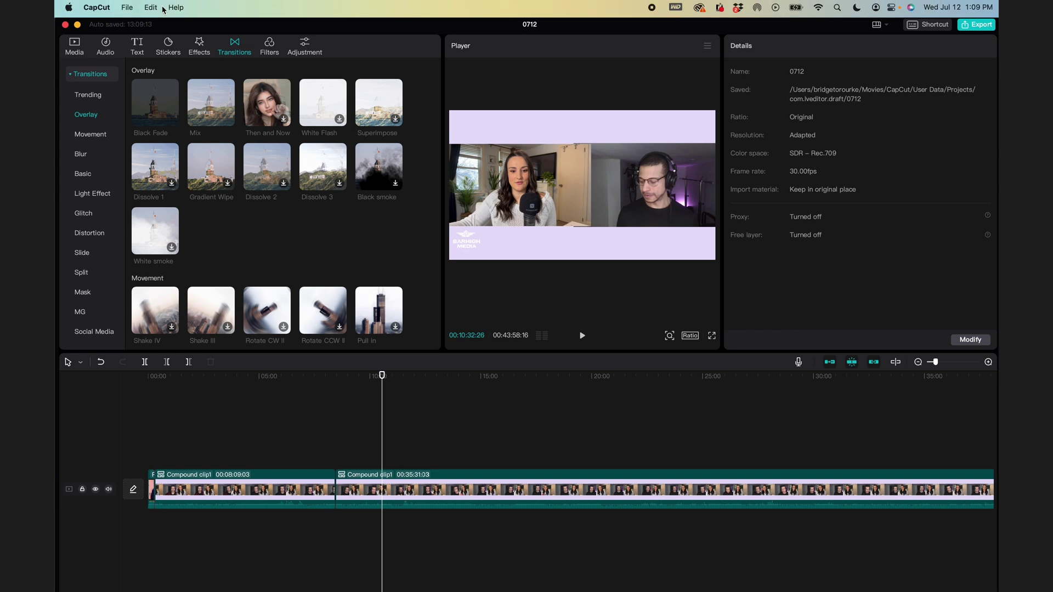
Export Episode 2 to the Exports folder, keeping 1080P resolution and mp4 format
click(128, 8)
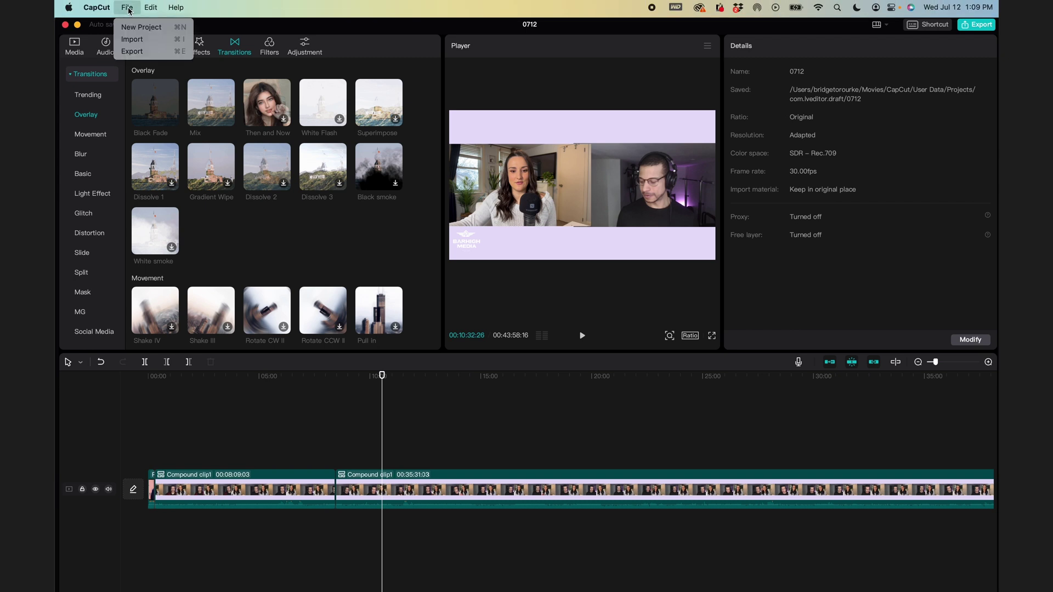
click(138, 53)
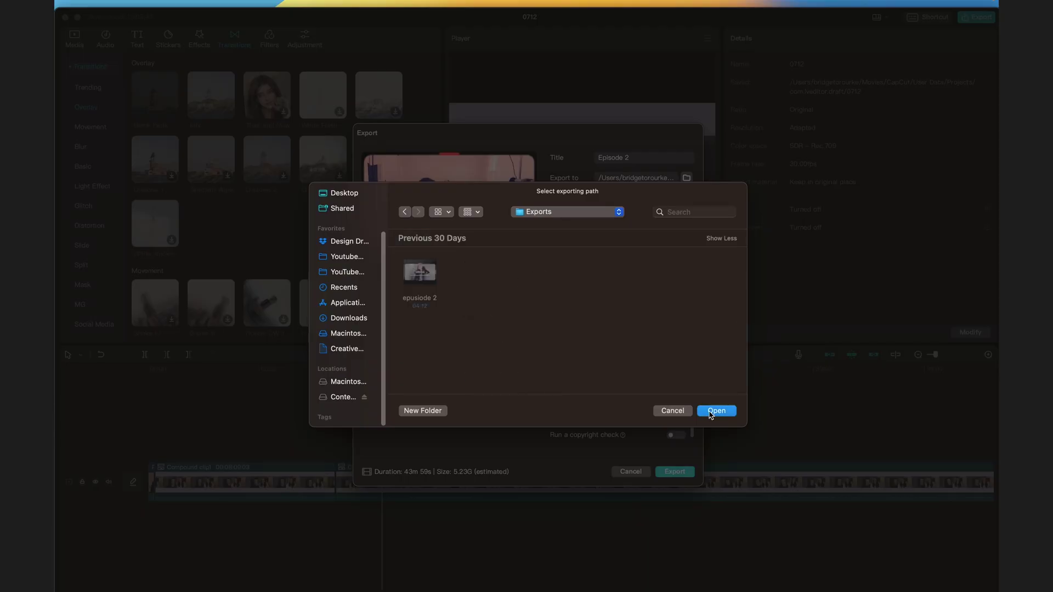
click(711, 412)
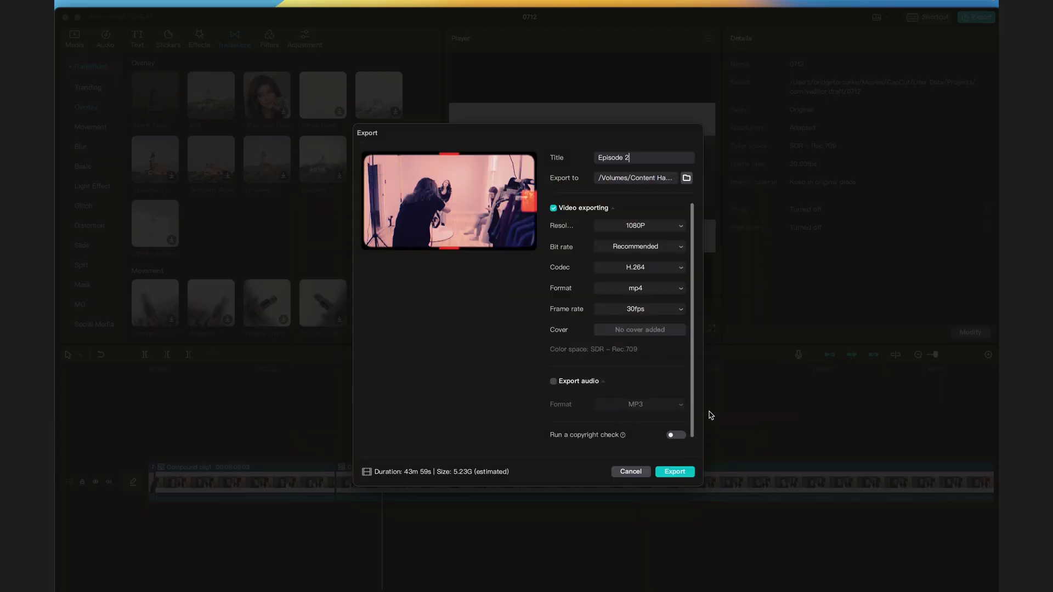
click(672, 226)
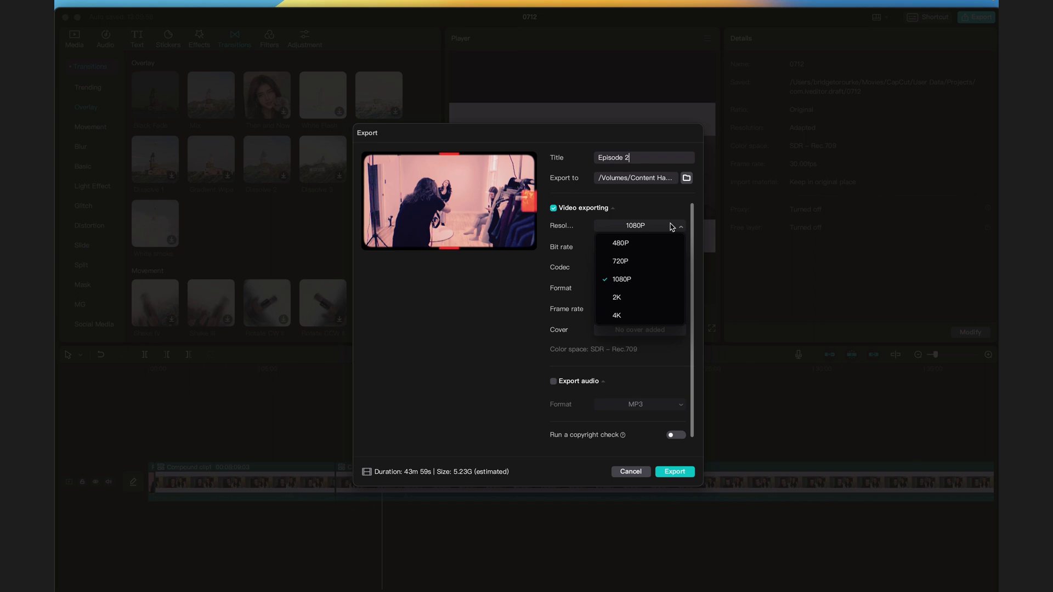
click(672, 227)
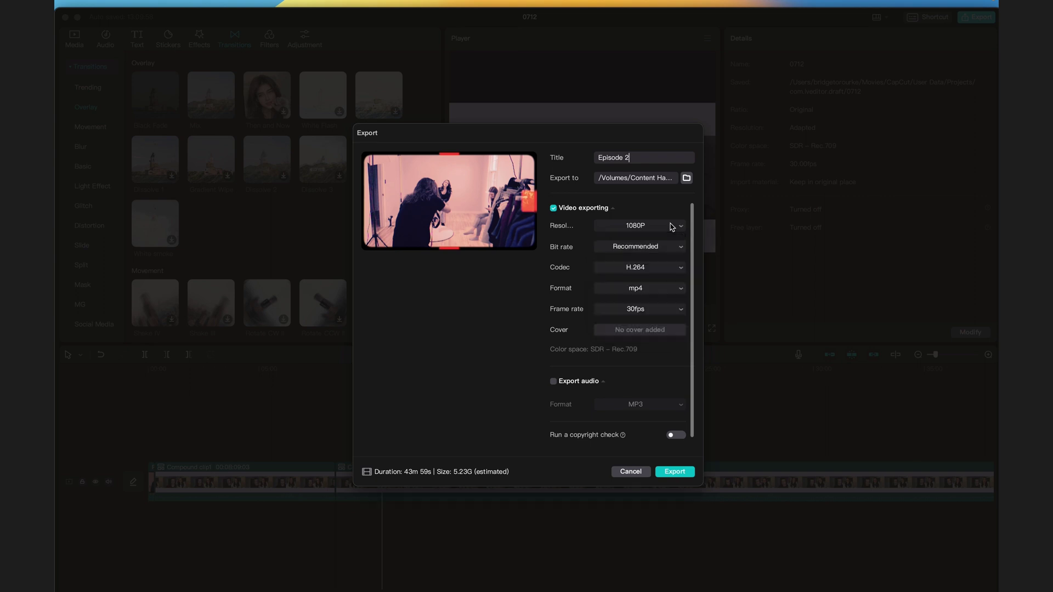
click(674, 296)
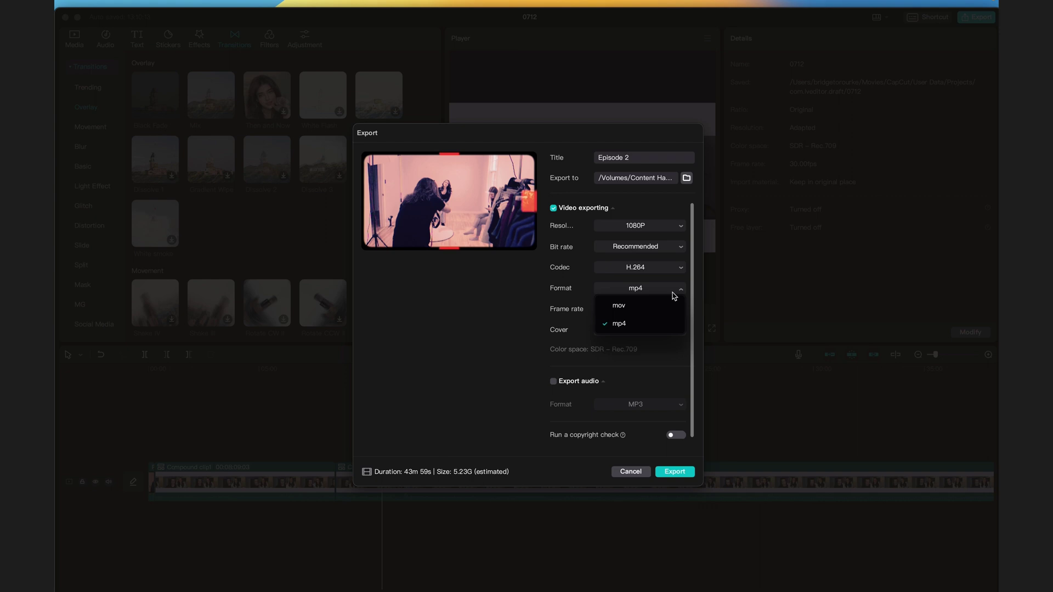
click(674, 297)
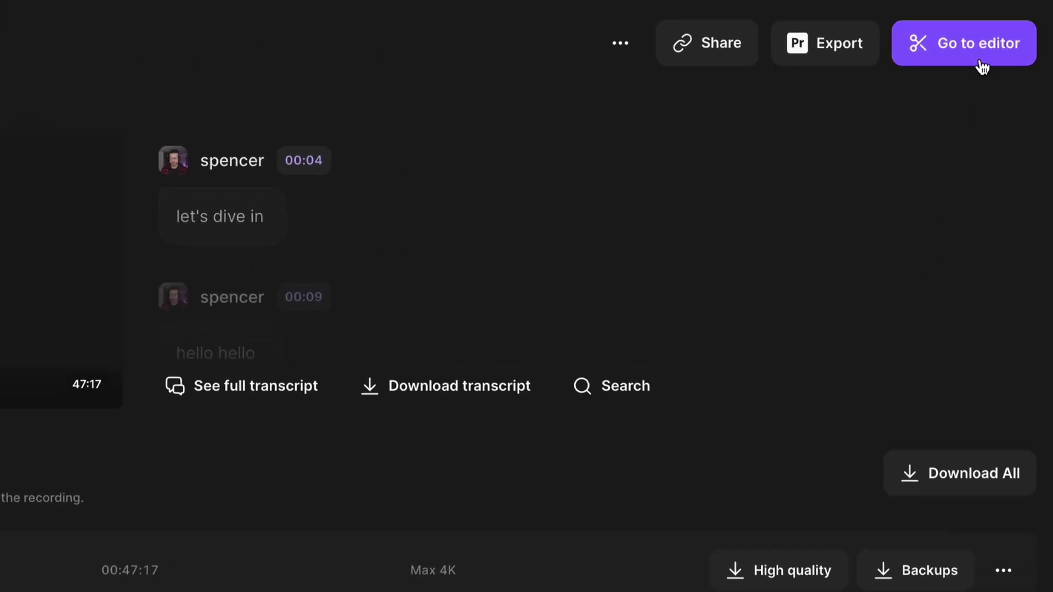
Open the recording in Riverside's editor and add the intro video at the episode start
click(981, 65)
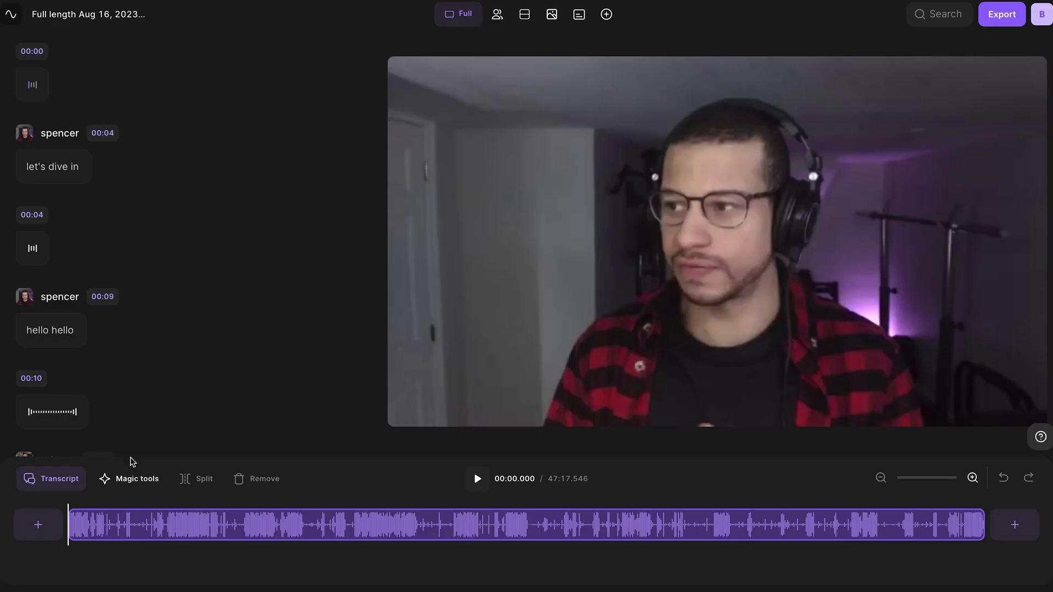
click(48, 526)
click(70, 453)
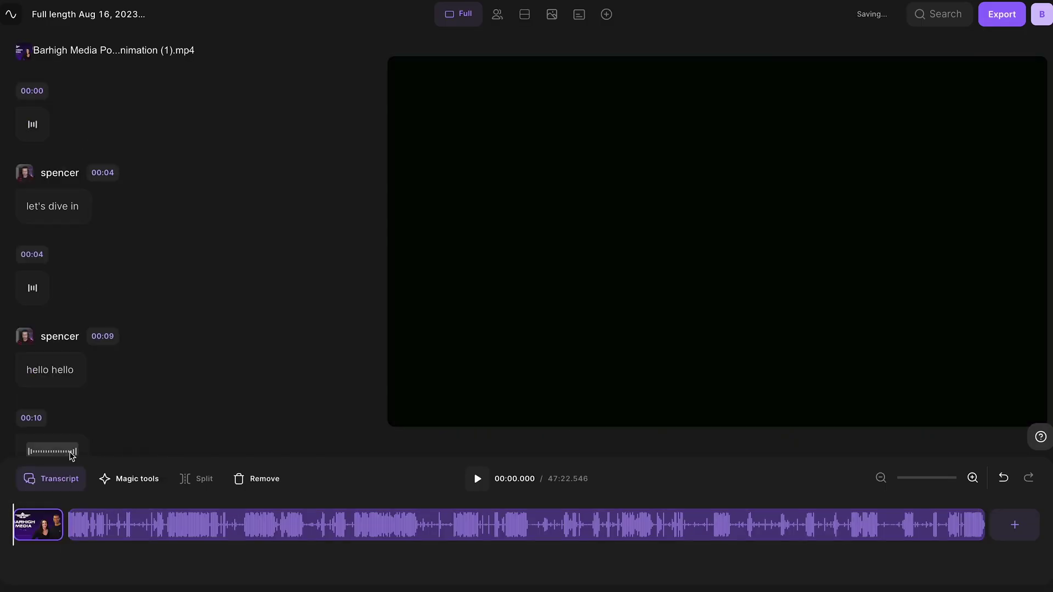
Cut the 05:13–06:47 ramble from the episode
click(167, 502)
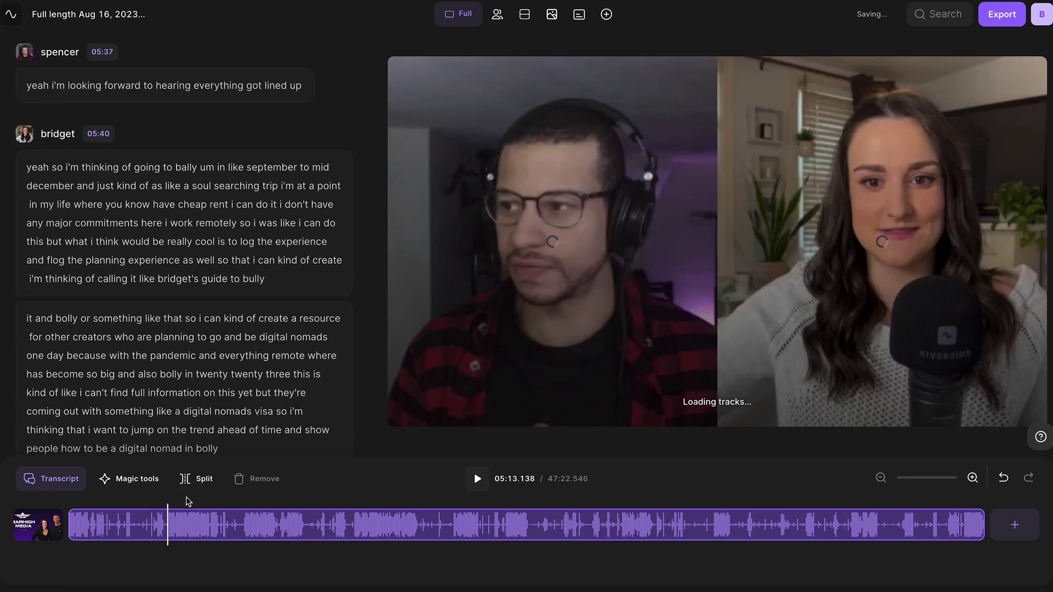
drag(193, 497, 198, 499)
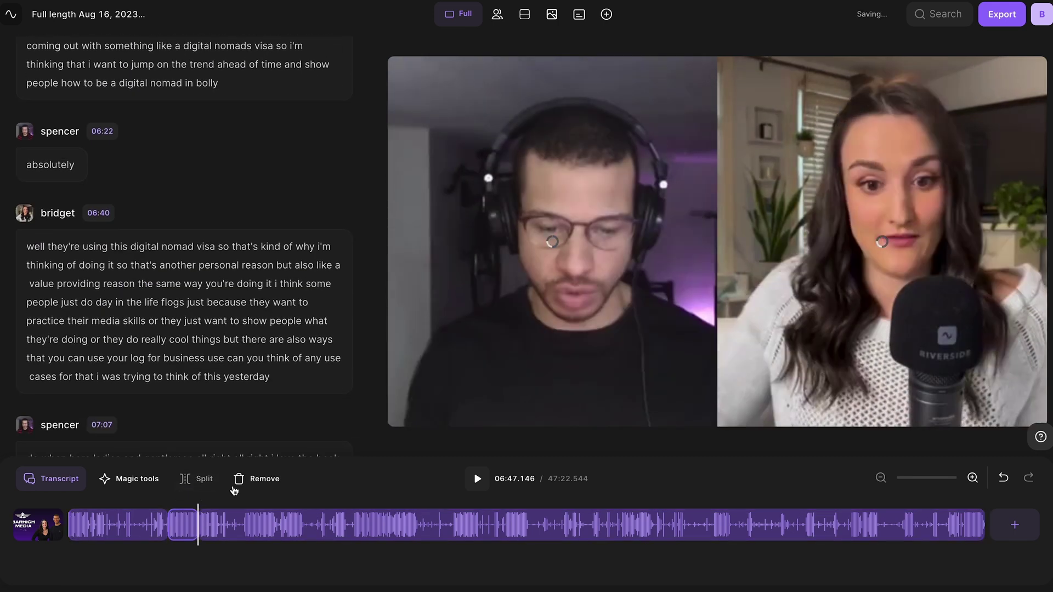
click(263, 485)
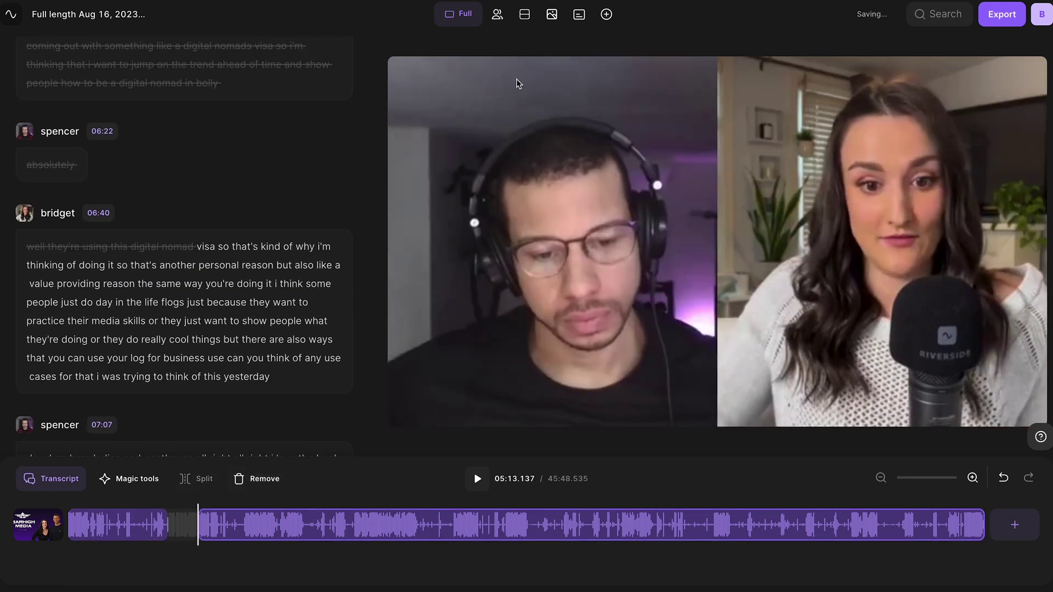
Keep the speakers' original aspect ratio and give the video a lavender background
click(525, 15)
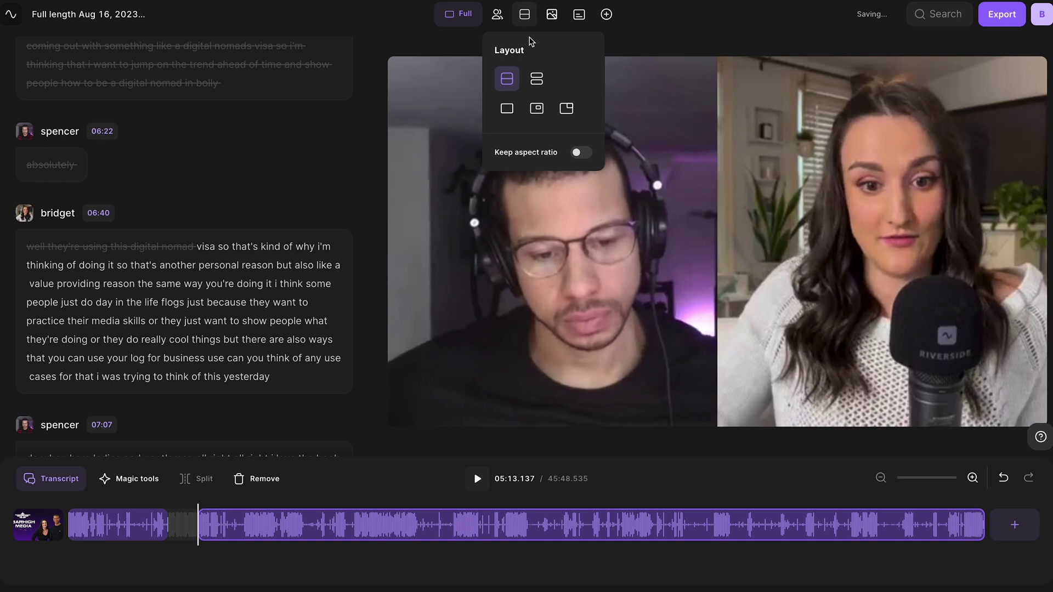
click(579, 155)
click(553, 15)
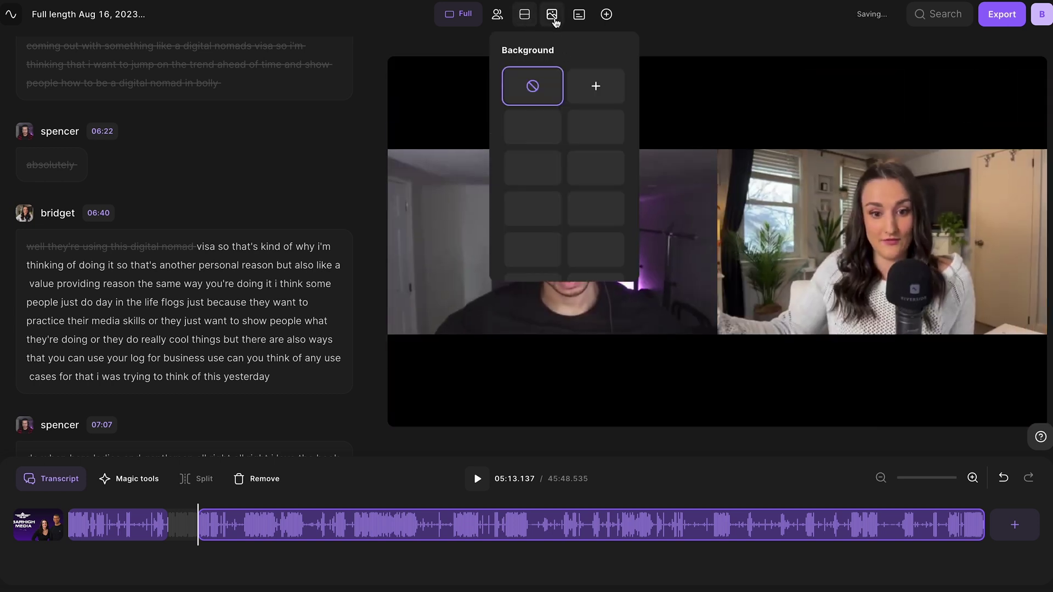
click(533, 135)
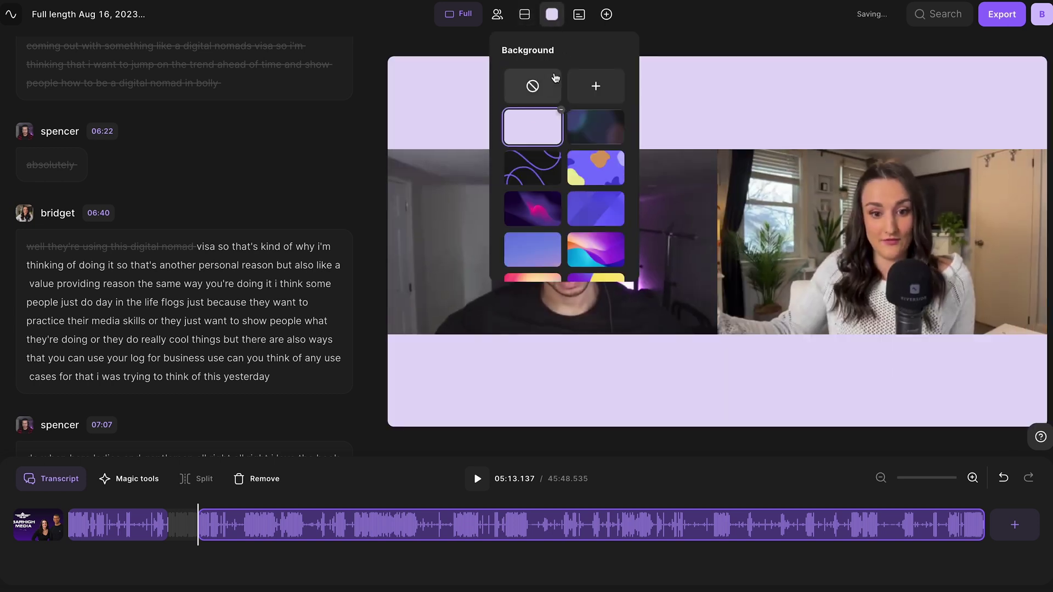
Review the caption style and logo options, then bring up the export settings
click(579, 17)
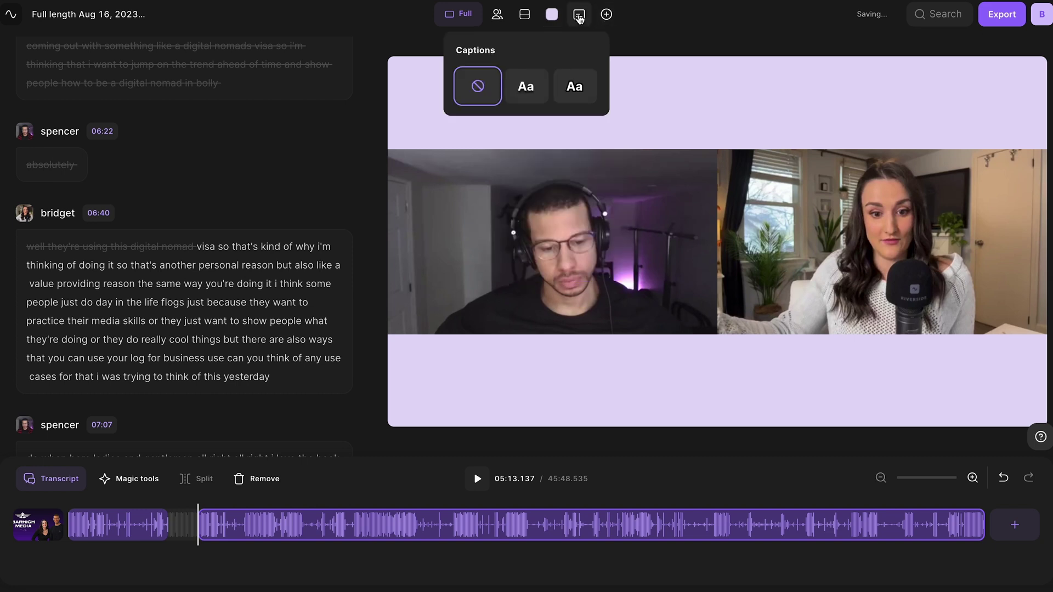
click(606, 17)
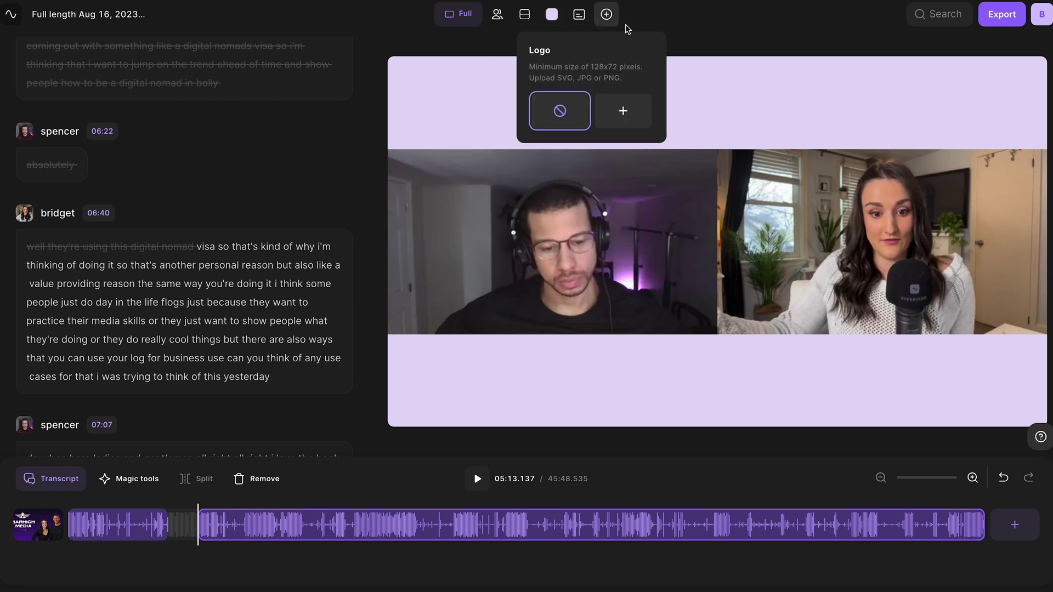
click(981, 26)
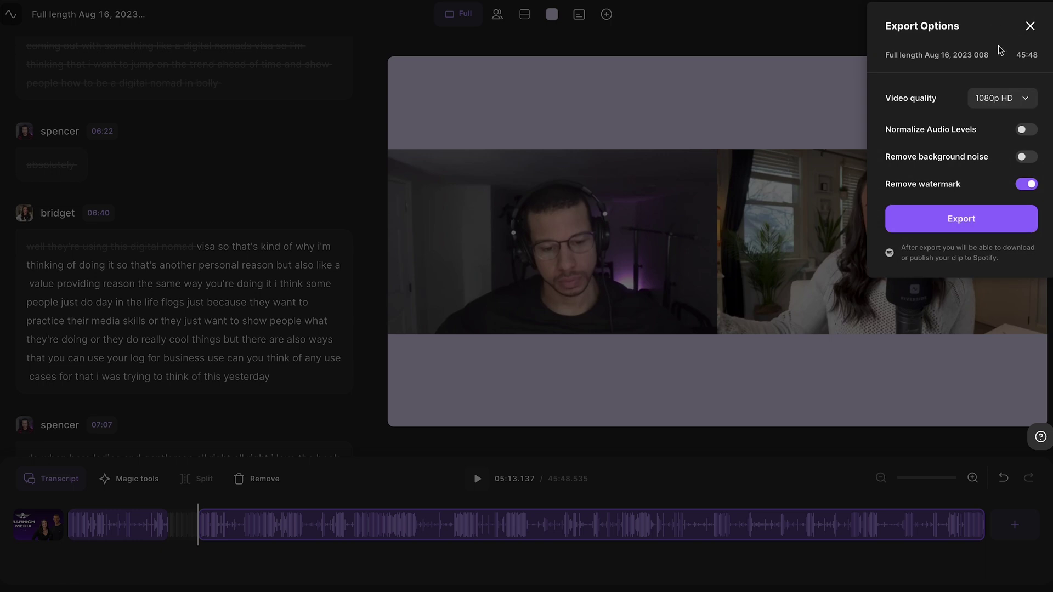
Set 2160p 4K quality, enable Normalize Audio Levels and Remove background noise, and start the export
click(1015, 192)
click(1027, 130)
click(1026, 157)
click(1008, 222)
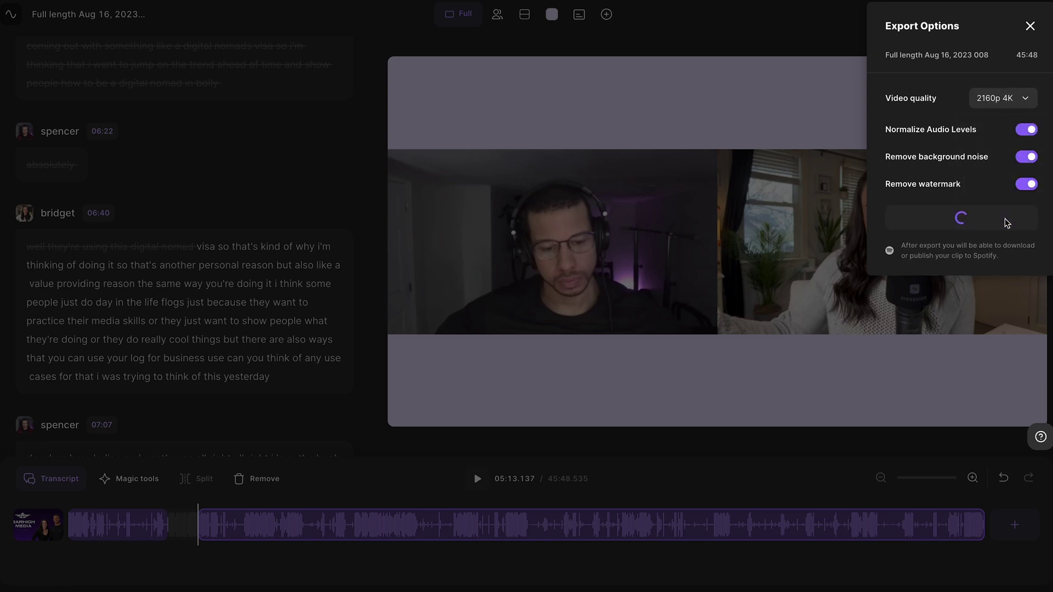